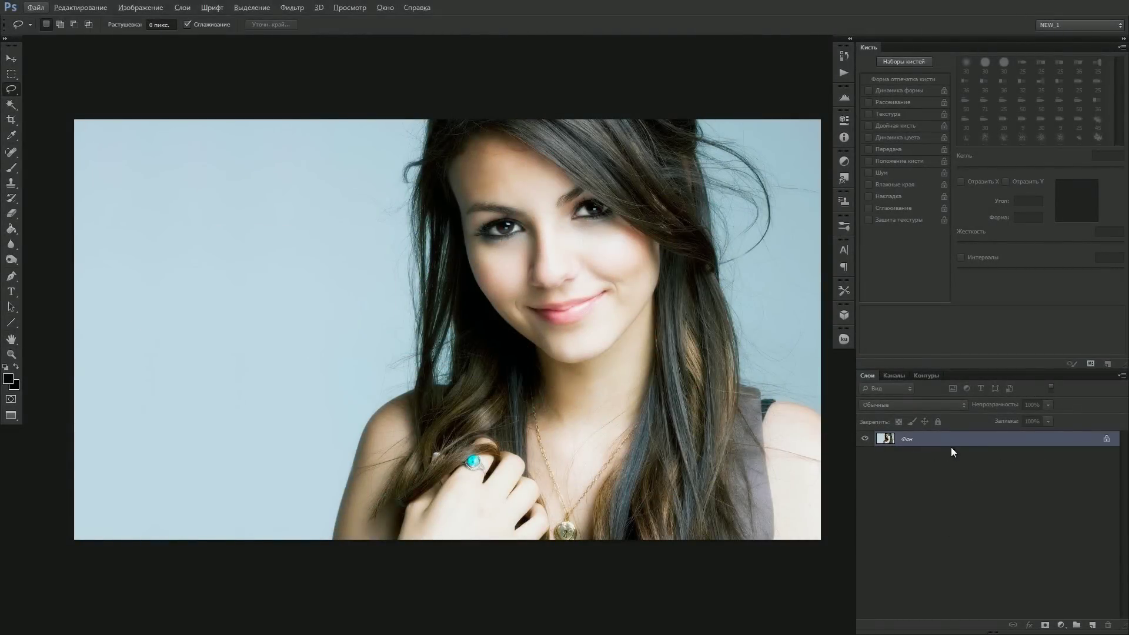
# Unlock the Фон background as Слой 0 and duplicate it into Слой 0 копия.
pyautogui.doubleClick(959, 440)
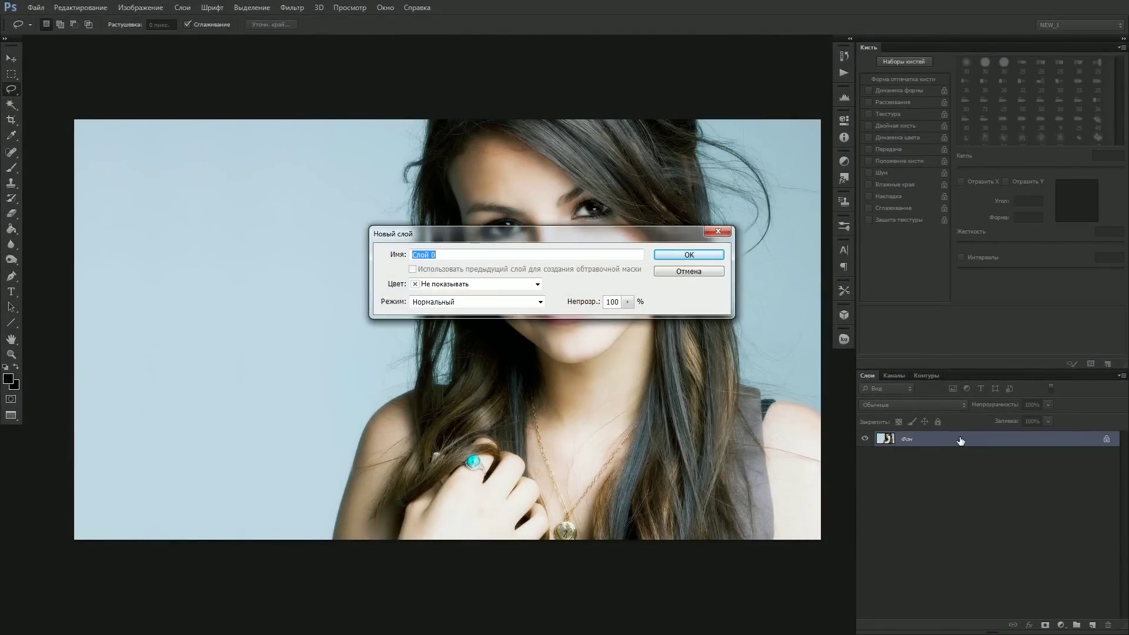
pyautogui.click(667, 260)
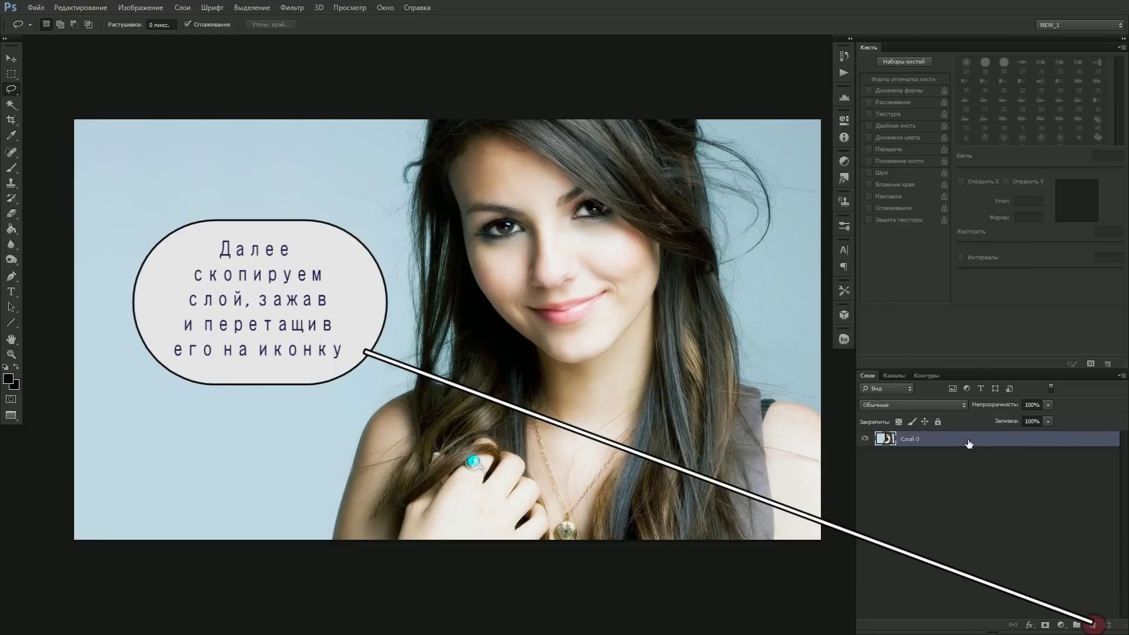
pyautogui.moveTo(967, 442)
pyautogui.mouseDown()
pyautogui.moveTo(1077, 572)
pyautogui.moveTo(1094, 627)
pyautogui.mouseUp()
pyautogui.moveTo(990, 442); pyautogui.dragTo(1094, 626)
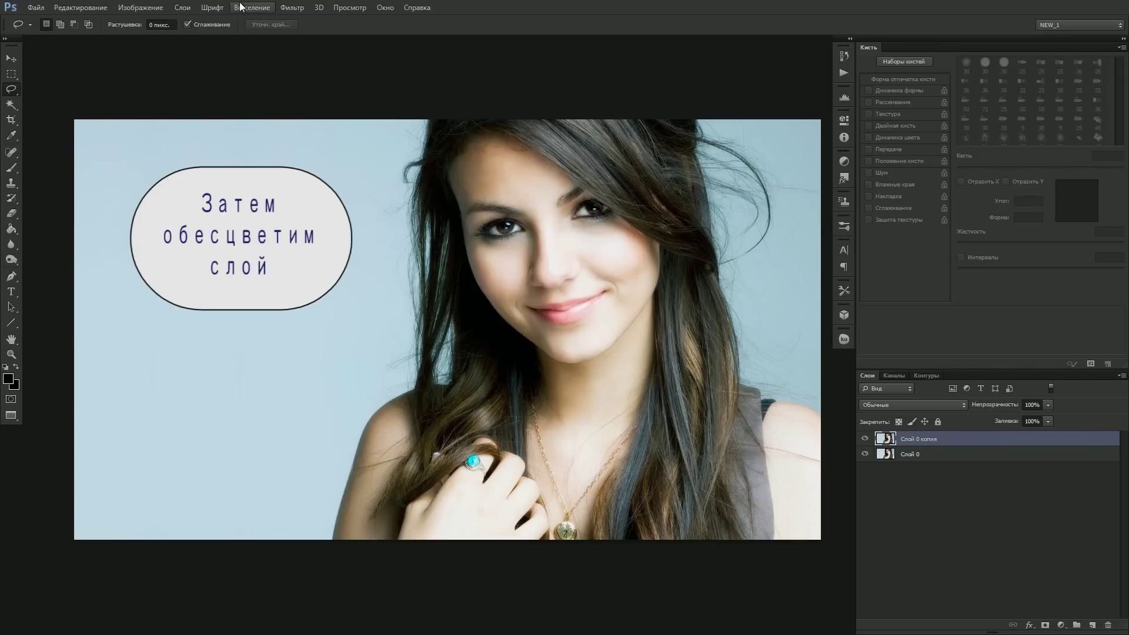
# Desaturate Слой 0 копия to turn the portrait black and white.
pyautogui.click(140, 7)
pyautogui.moveTo(143, 37)
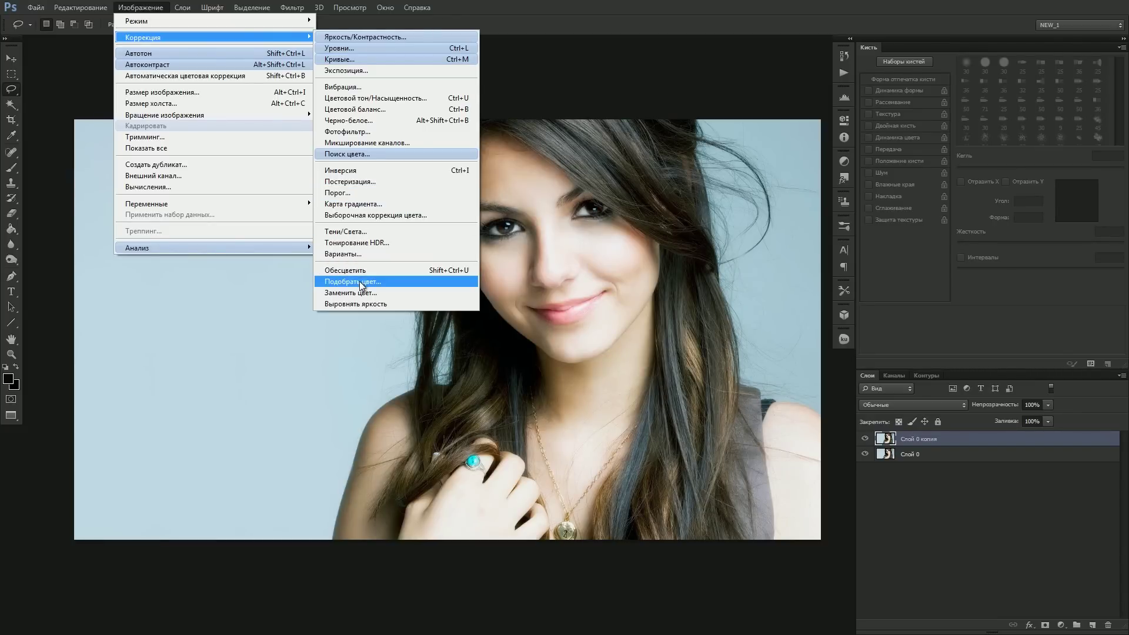
pyautogui.click(363, 271)
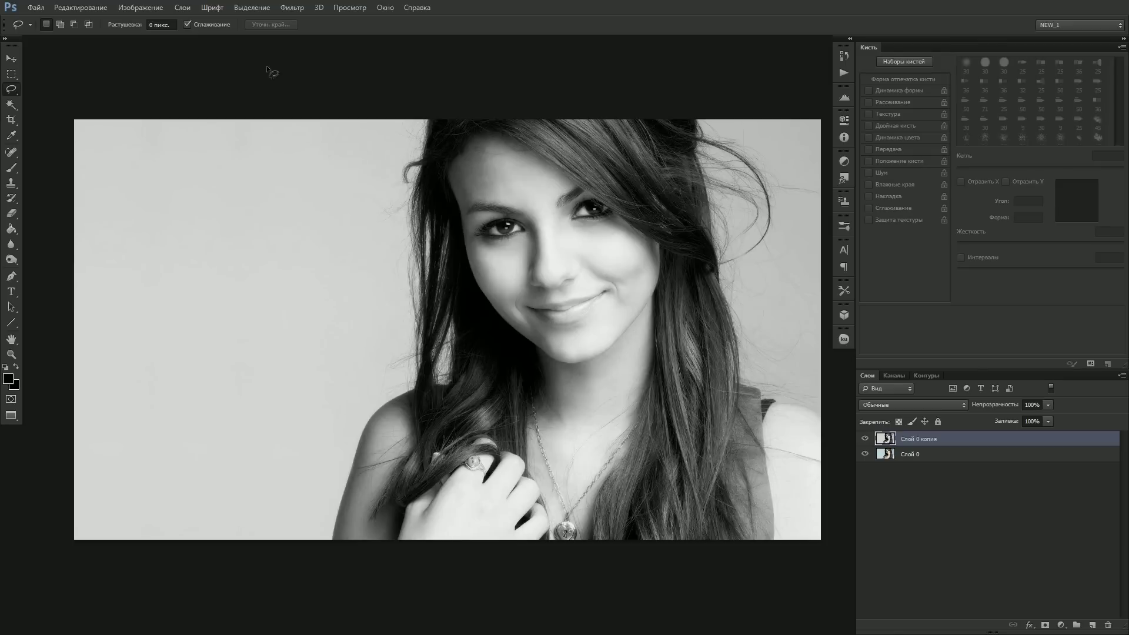
# Start a Curves adjustment and lift the background tones to input 196, output 216.
pyautogui.click(154, 11)
pyautogui.moveTo(212, 37)
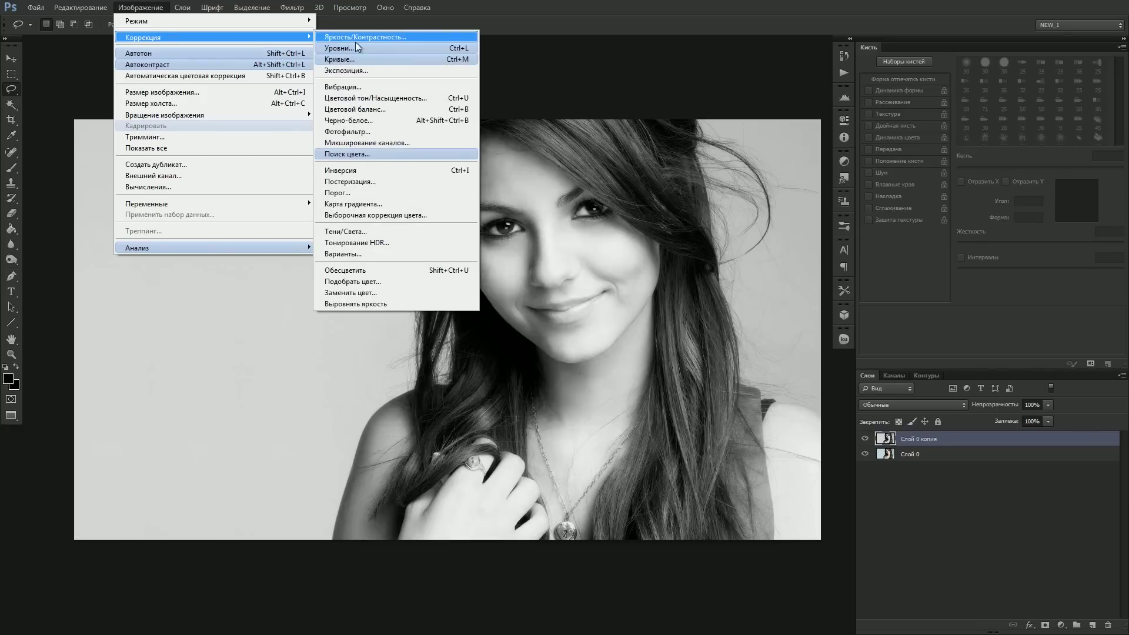
pyautogui.click(365, 61)
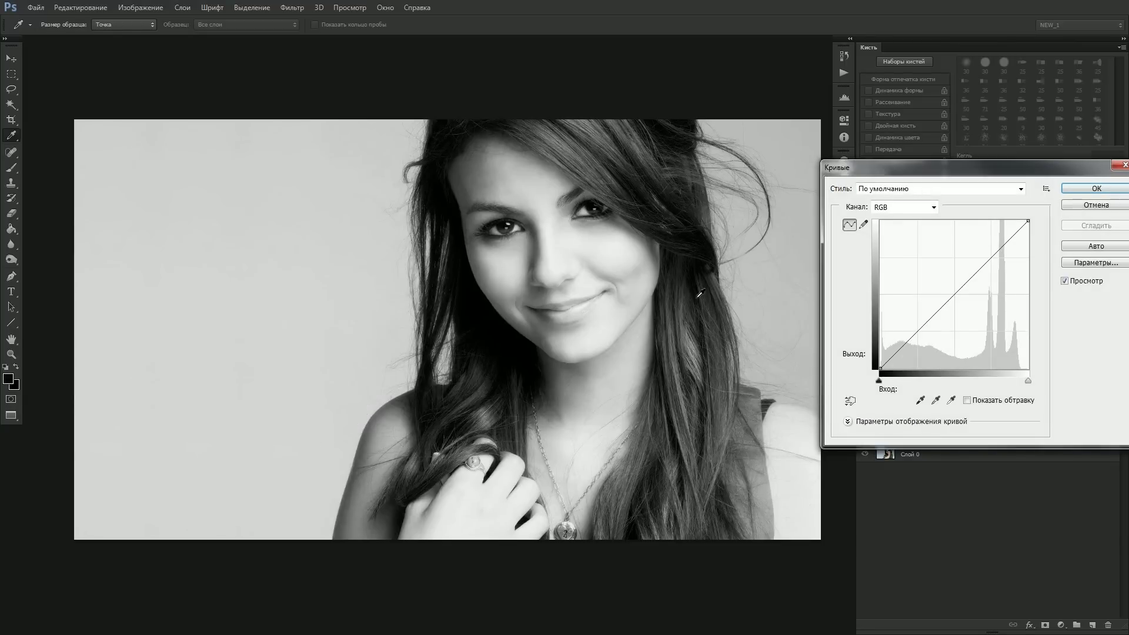
pyautogui.click(851, 401)
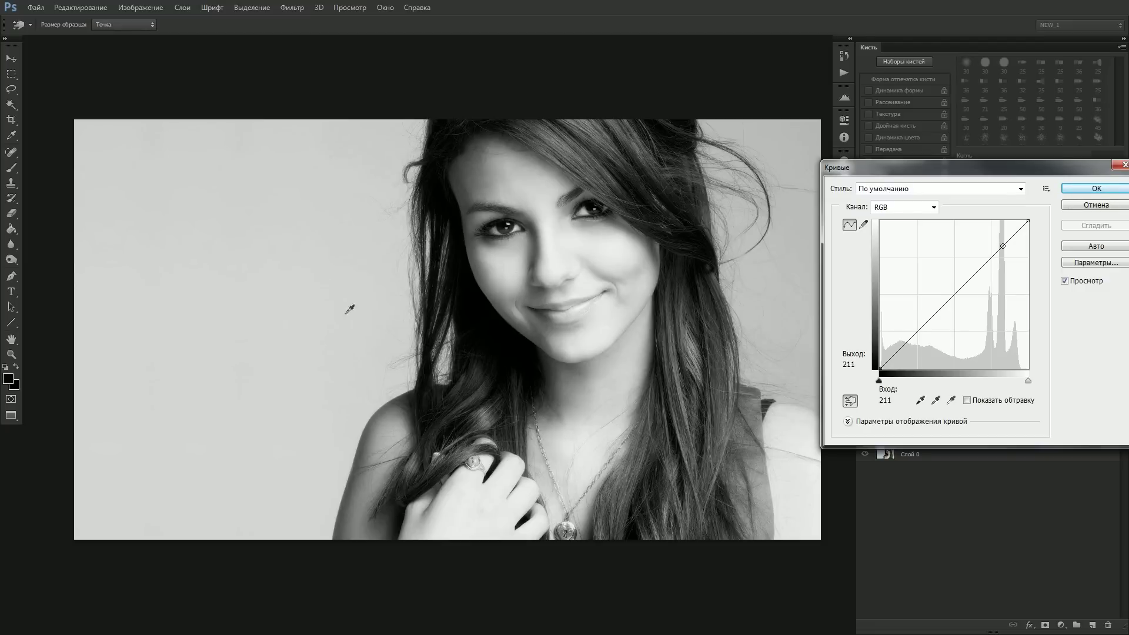
pyautogui.moveTo(375, 242)
pyautogui.mouseDown()
pyautogui.moveTo(371, 271)
pyautogui.moveTo(365, 235)
pyautogui.mouseUp()
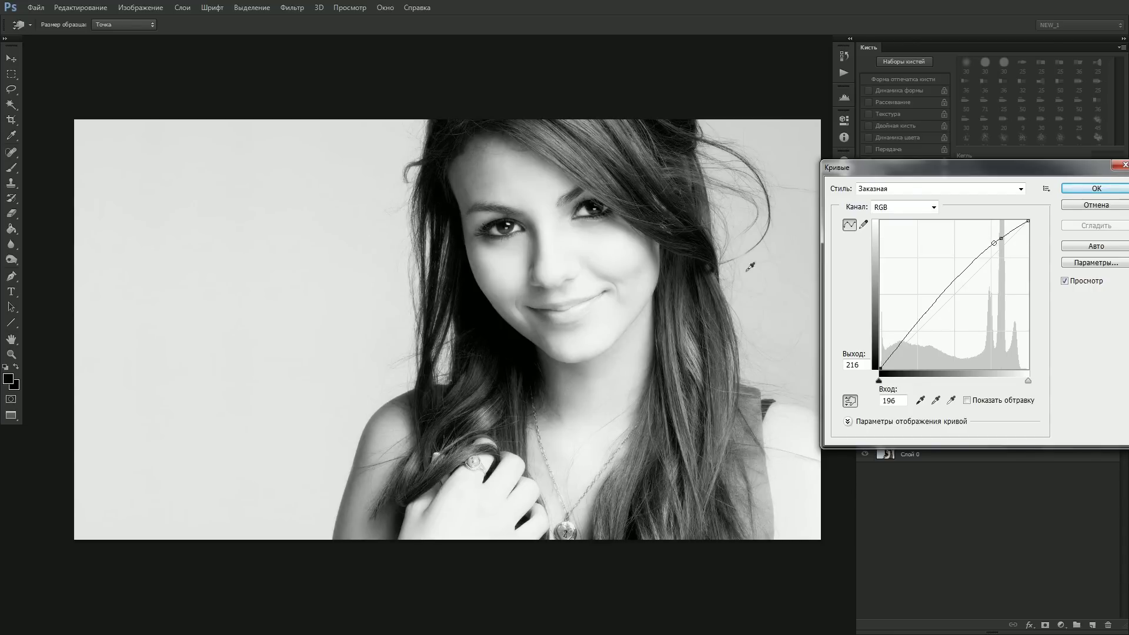
# Build a steep S-curve that turns the hair black and the background white, then apply it.
pyautogui.click(766, 237)
pyautogui.moveTo(765, 238); pyautogui.dragTo(766, 286)
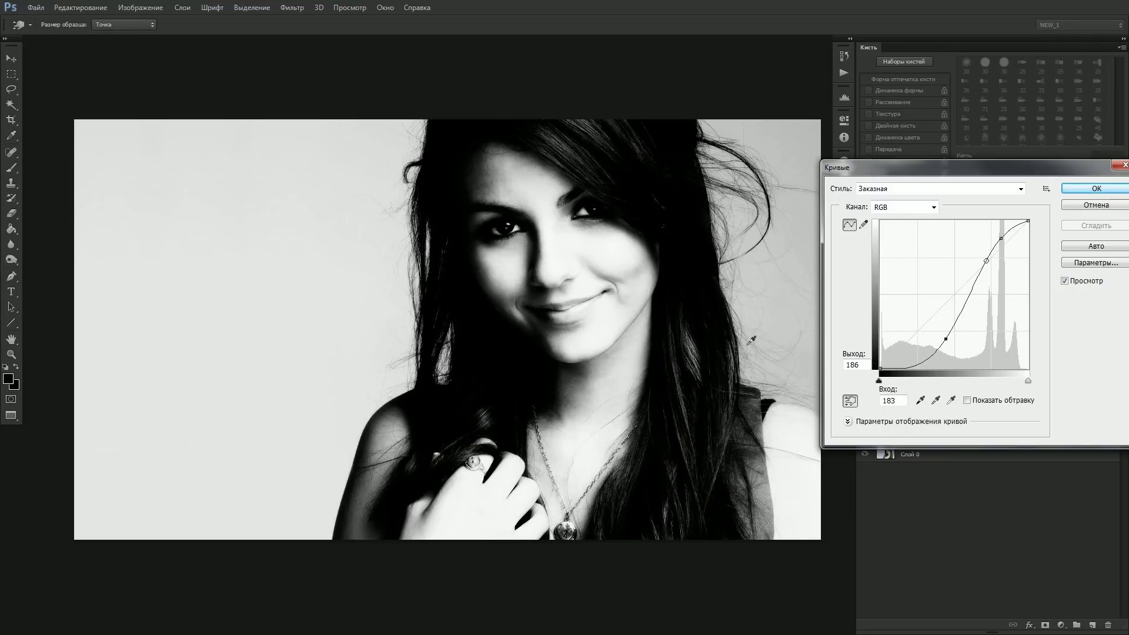
pyautogui.moveTo(750, 342)
pyautogui.mouseDown()
pyautogui.moveTo(752, 359)
pyautogui.moveTo(794, 305)
pyautogui.moveTo(796, 247)
pyautogui.mouseUp()
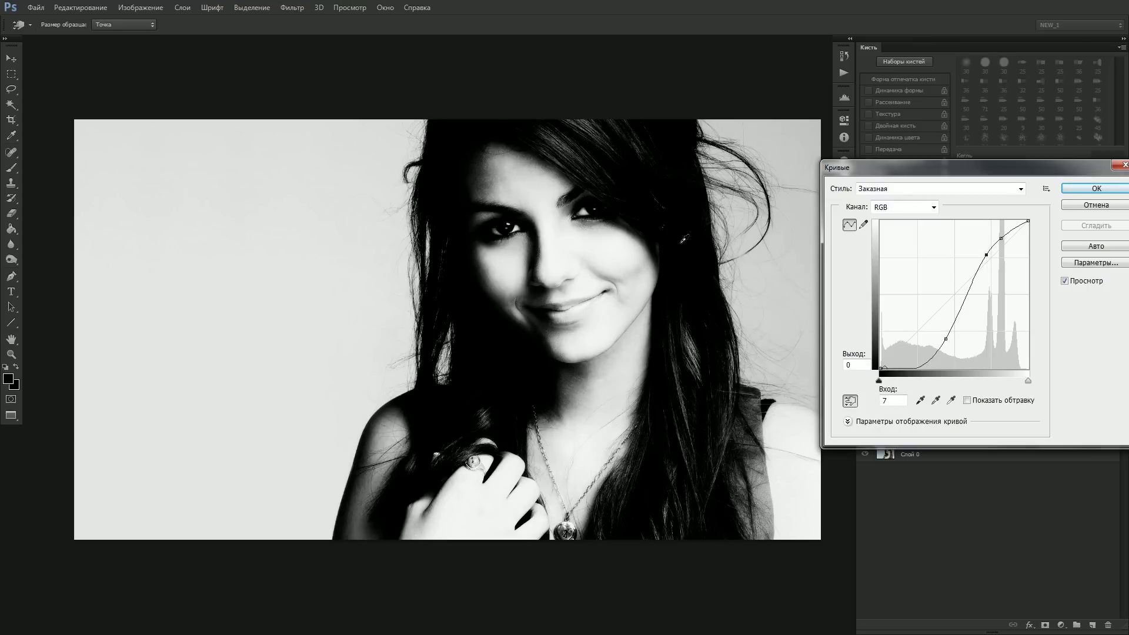
pyautogui.moveTo(531, 380); pyautogui.dragTo(531, 403)
pyautogui.moveTo(333, 299); pyautogui.dragTo(334, 283)
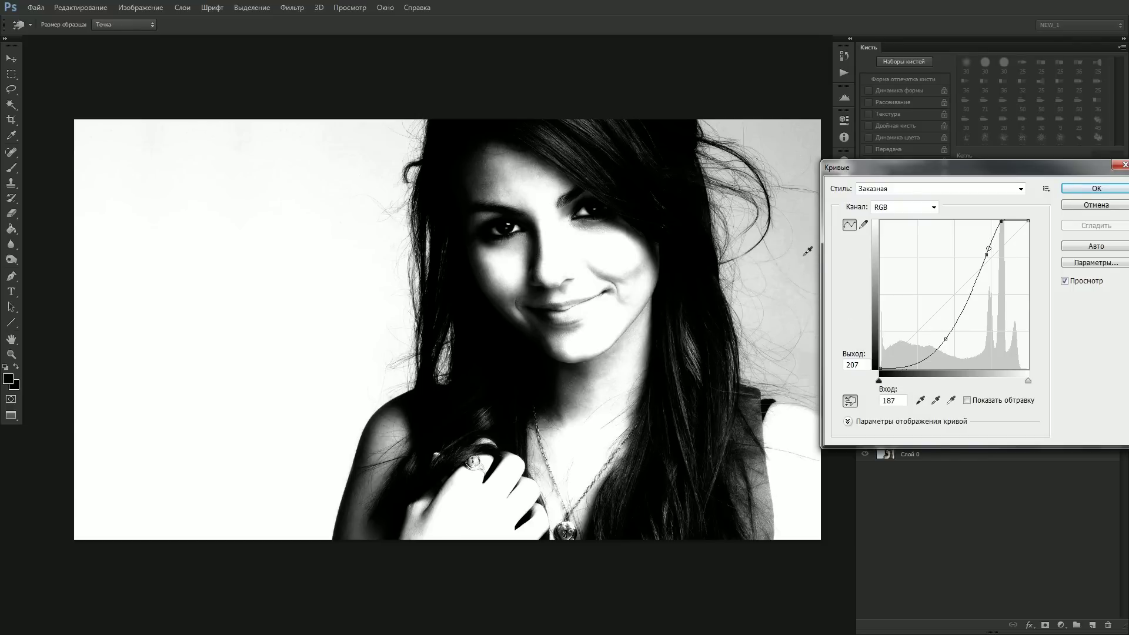
pyautogui.moveTo(807, 253); pyautogui.dragTo(806, 242)
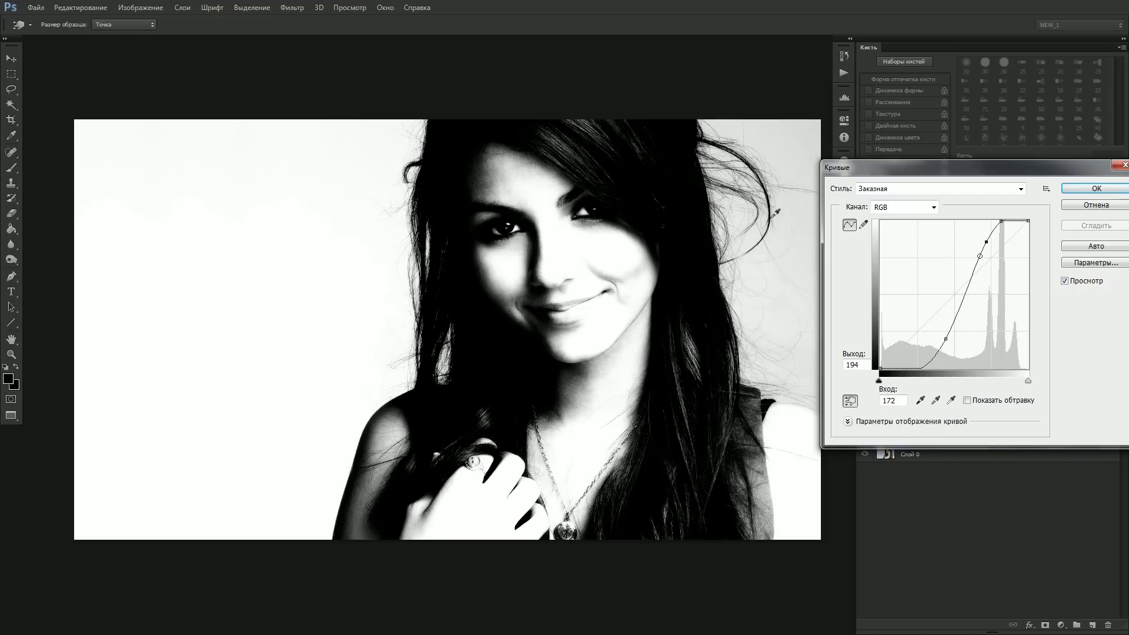
pyautogui.moveTo(774, 215)
pyautogui.mouseDown()
pyautogui.moveTo(774, 203)
pyautogui.moveTo(777, 234)
pyautogui.moveTo(777, 223)
pyautogui.mouseUp()
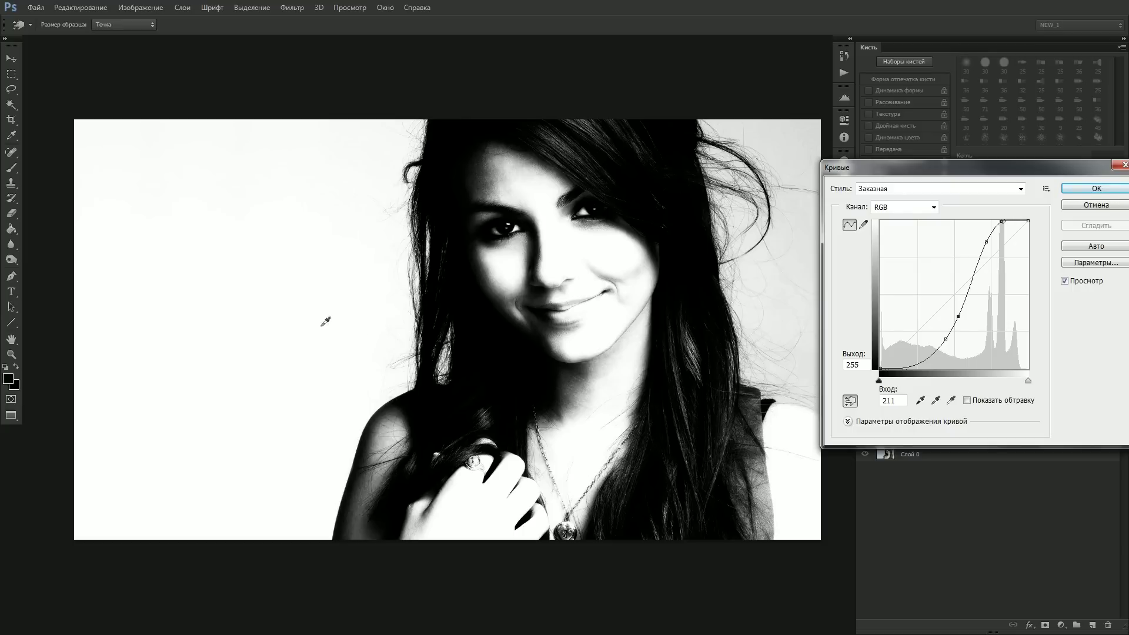
pyautogui.click(1083, 189)
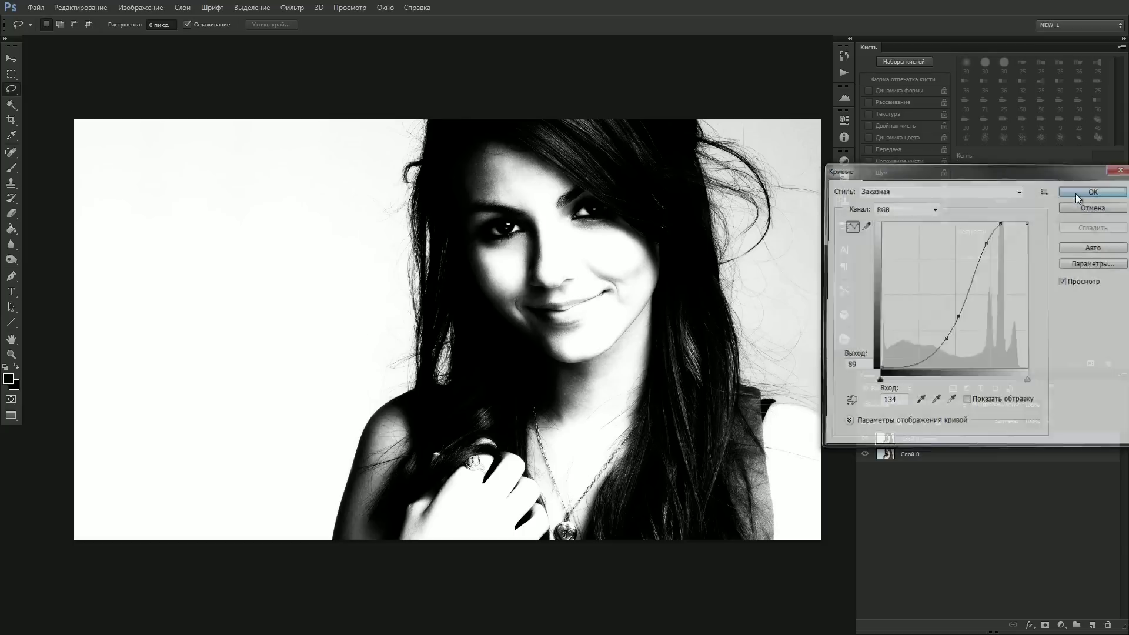
# Open Curves, cancel it without changes, and reopen the image Adjustments list.
pyautogui.click(140, 7)
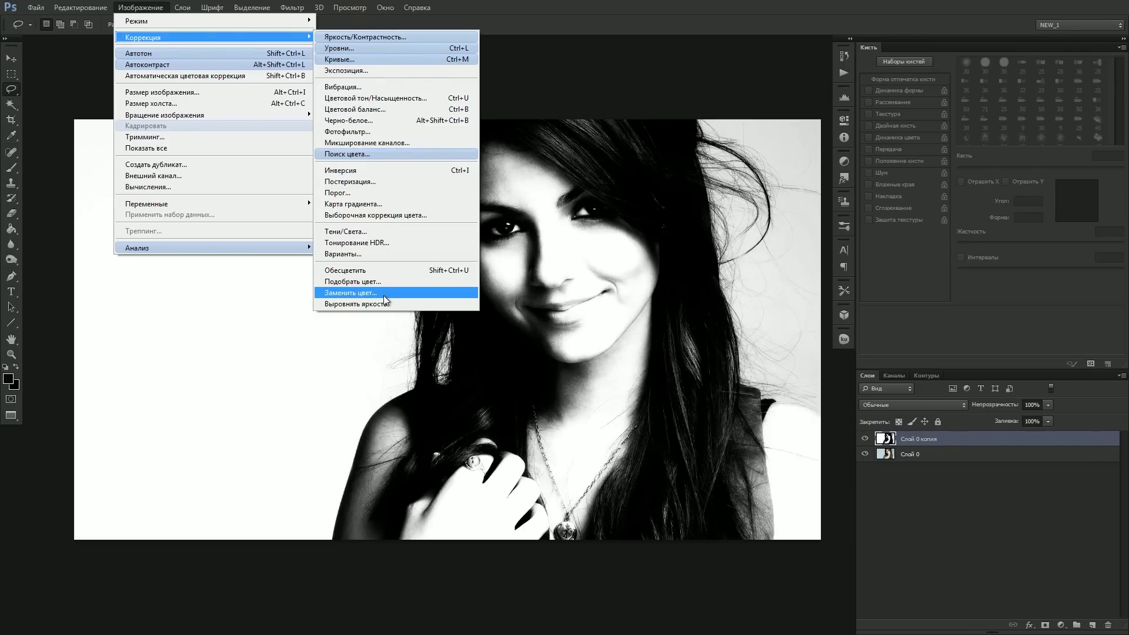
pyautogui.click(505, 5)
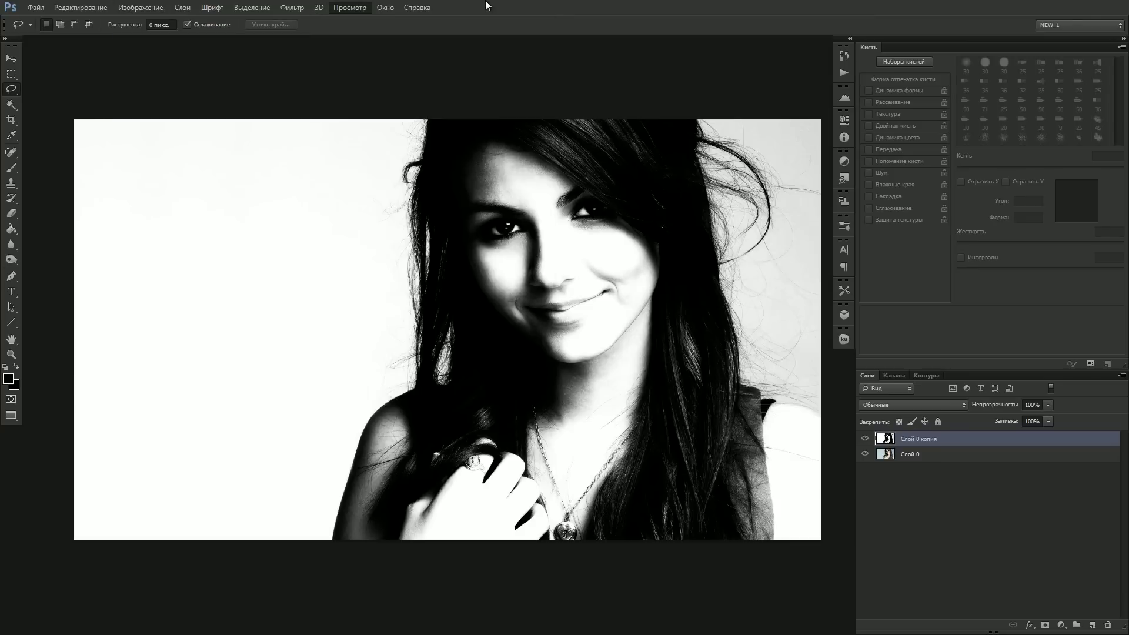
pyautogui.click(137, 8)
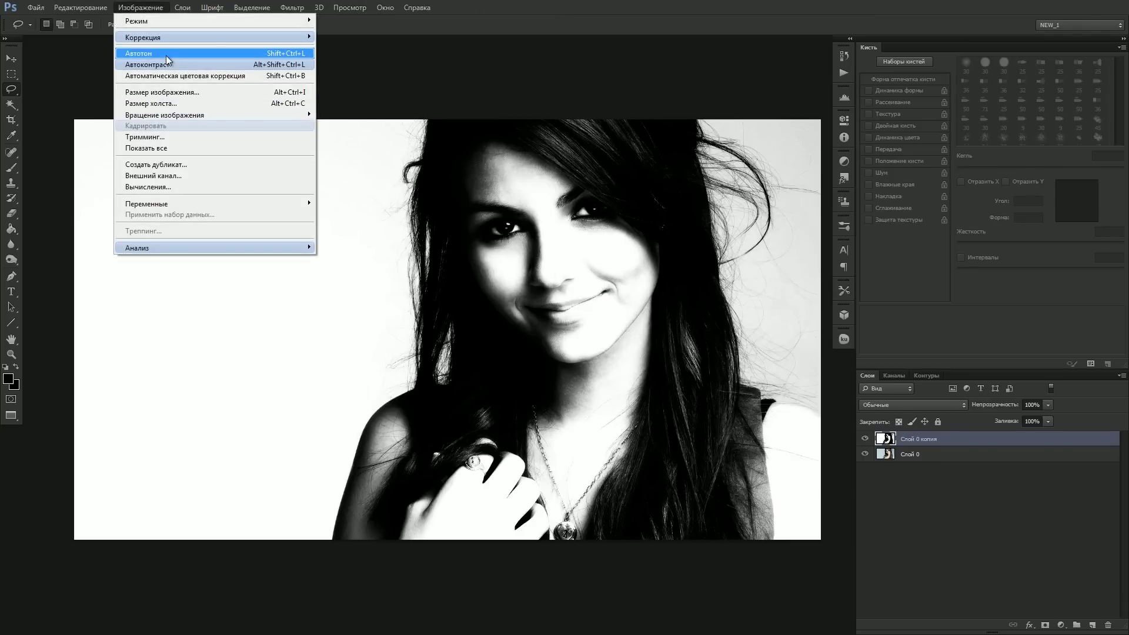
pyautogui.moveTo(143, 37)
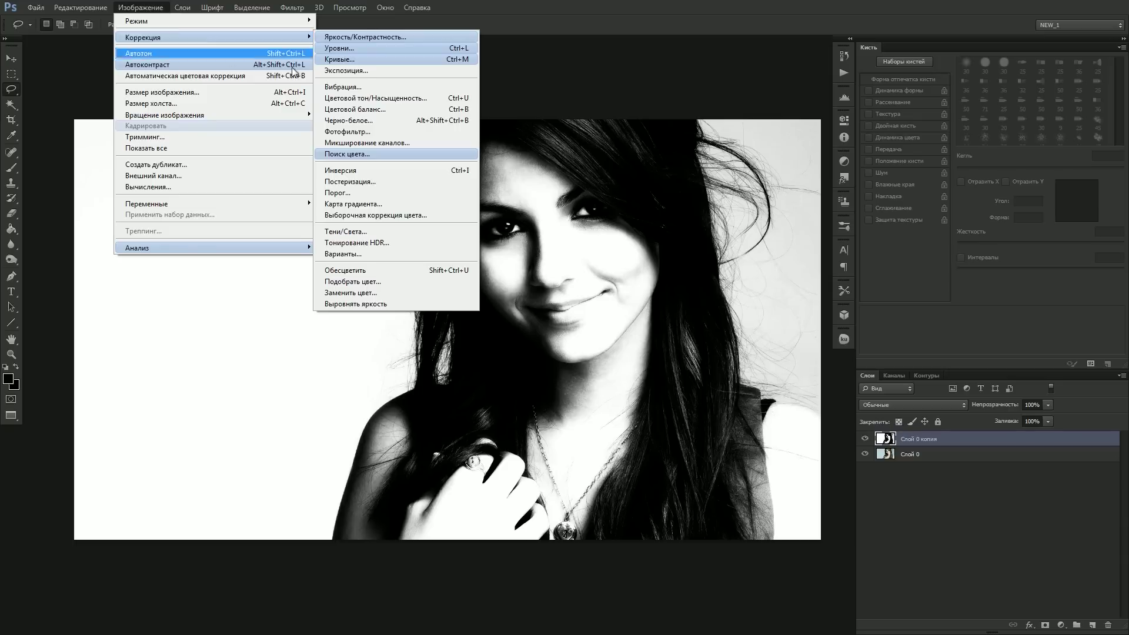
pyautogui.click(383, 59)
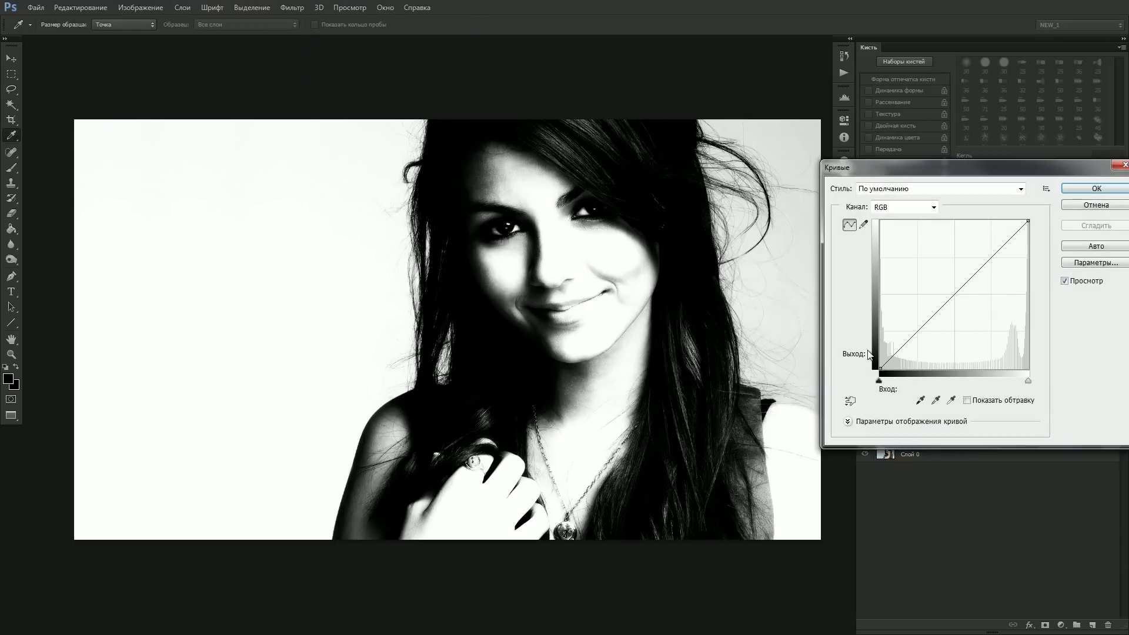
pyautogui.click(1095, 206)
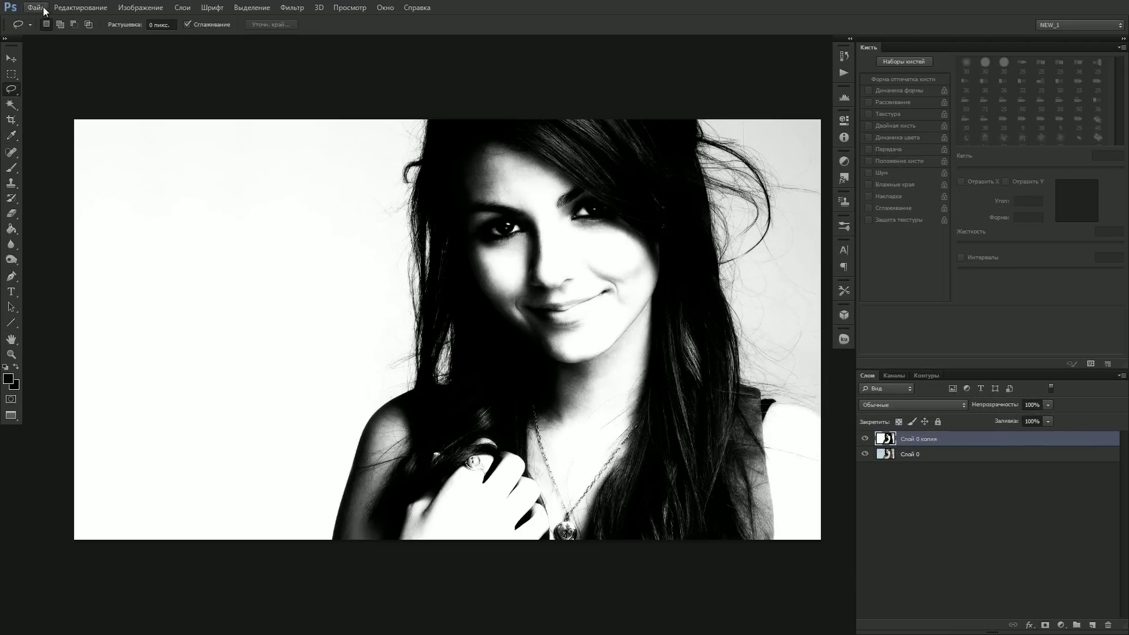
pyautogui.click(140, 8)
pyautogui.moveTo(143, 37)
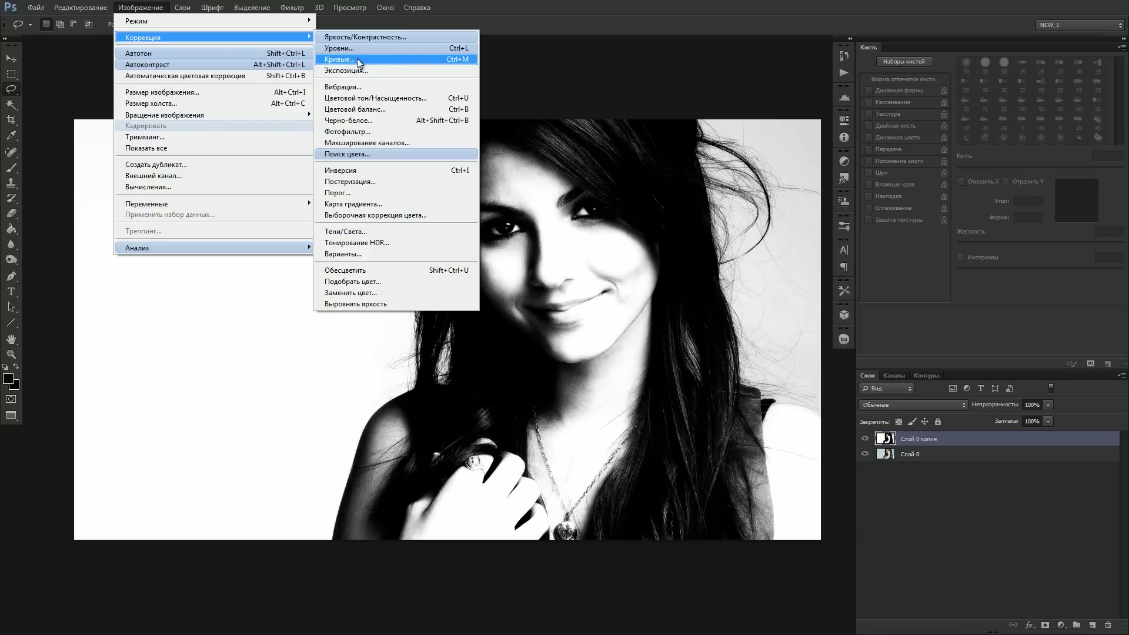
# Reopen Curves and brighten the light tones, removing the unwanted top and shadow points.
pyautogui.click(359, 60)
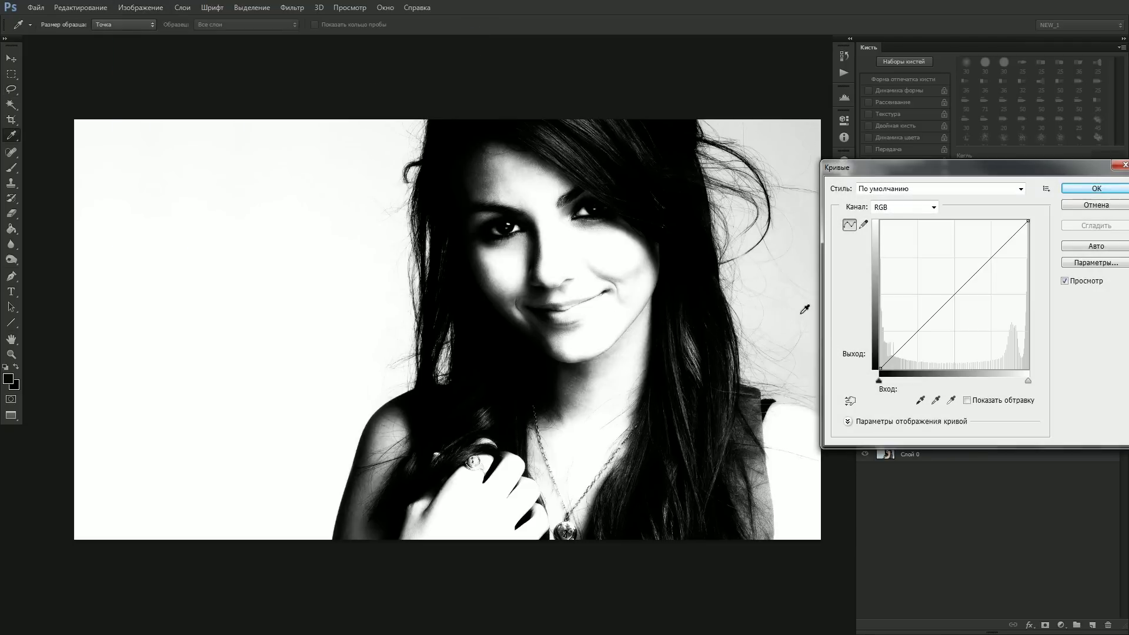
pyautogui.click(851, 400)
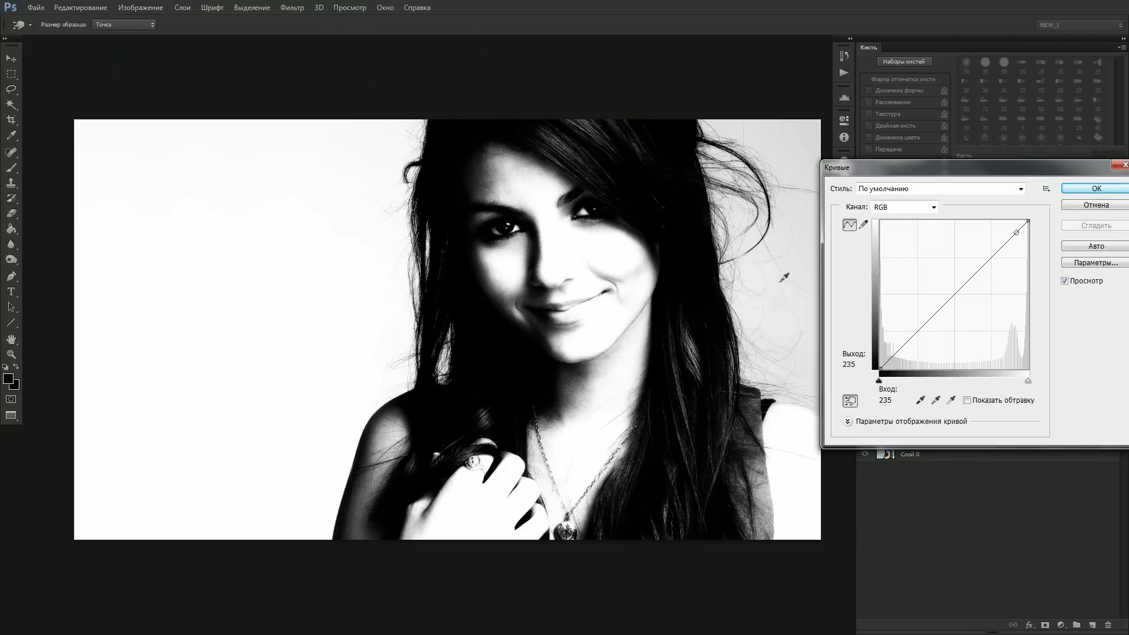
pyautogui.moveTo(782, 272)
pyautogui.mouseDown()
pyautogui.moveTo(775, 263)
pyautogui.moveTo(774, 289)
pyautogui.moveTo(774, 270)
pyautogui.mouseUp()
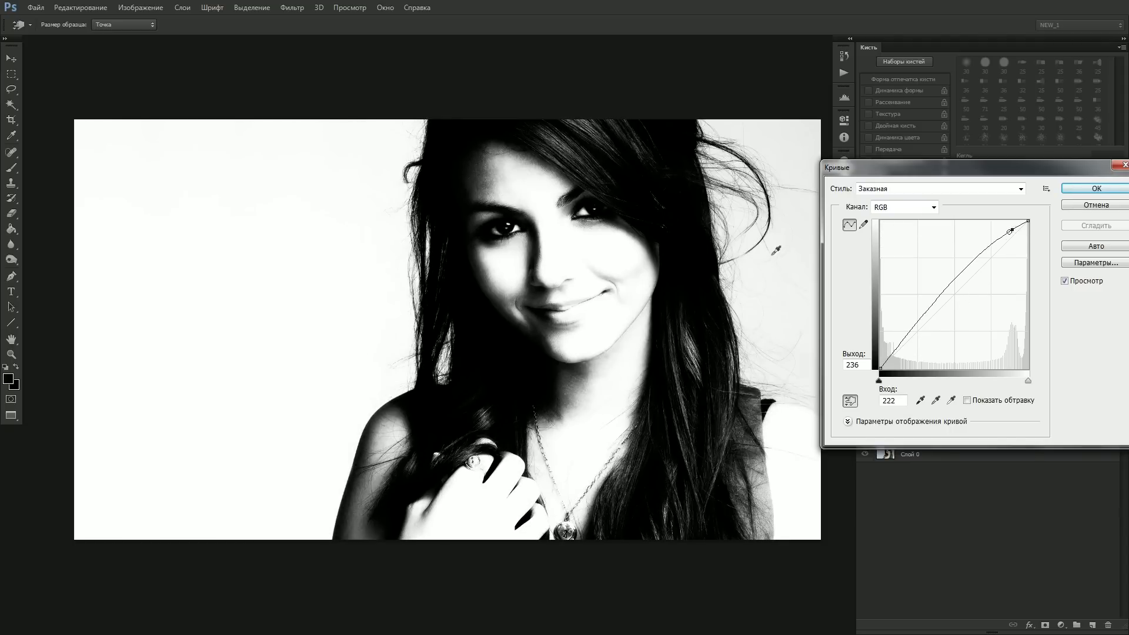
pyautogui.moveTo(771, 245); pyautogui.dragTo(772, 246)
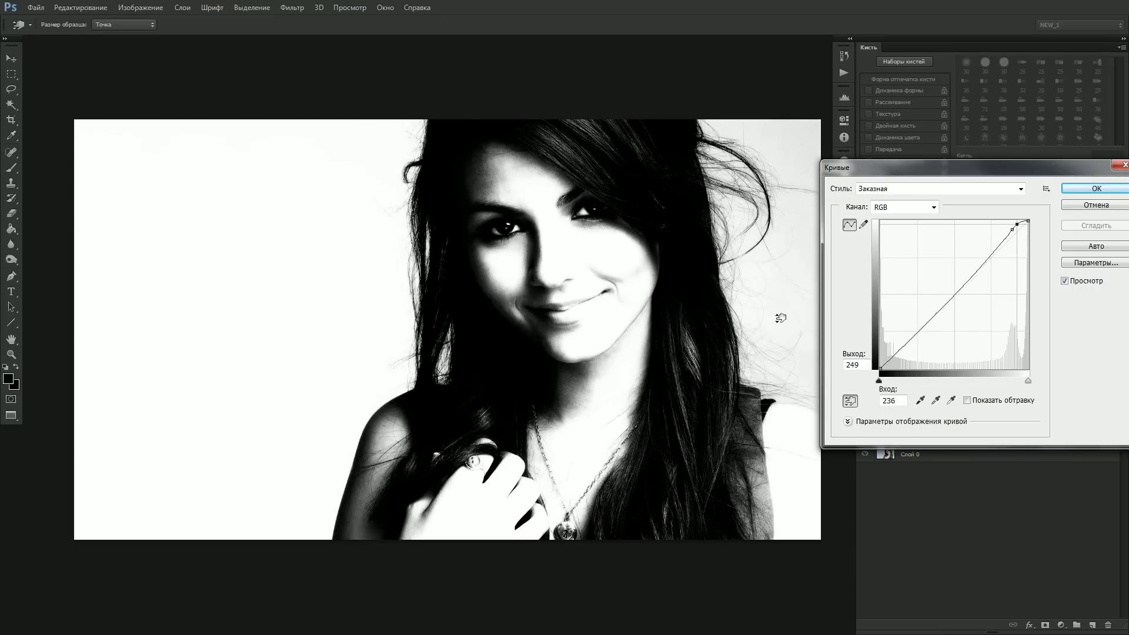
pyautogui.press('Delete')
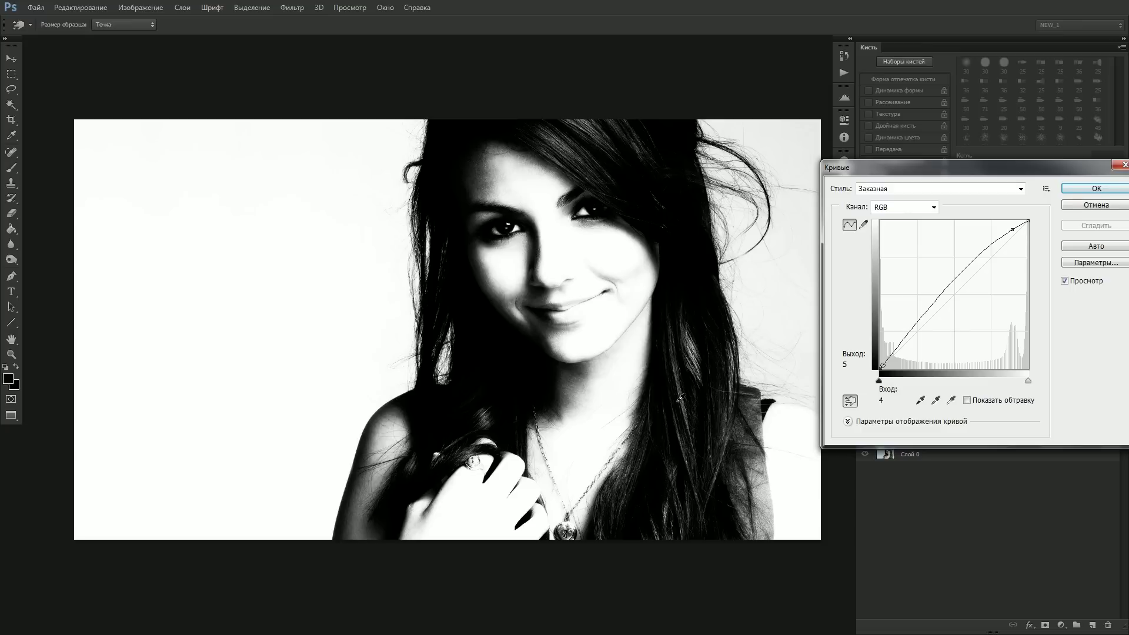
pyautogui.moveTo(721, 367); pyautogui.dragTo(721, 395)
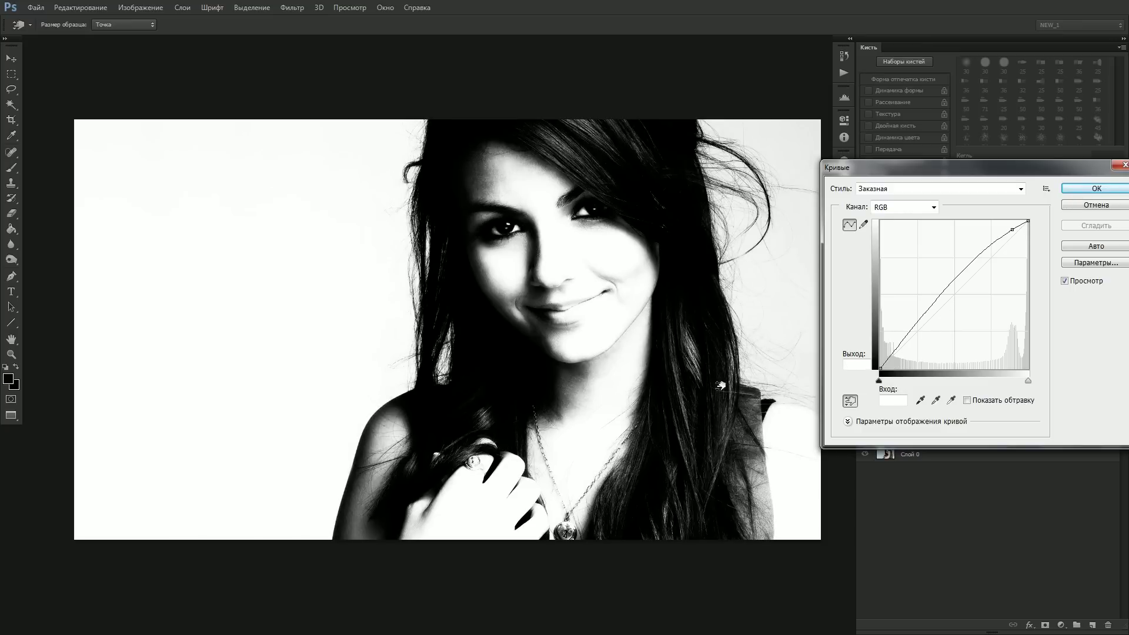
pyautogui.moveTo(721, 393); pyautogui.dragTo(721, 380)
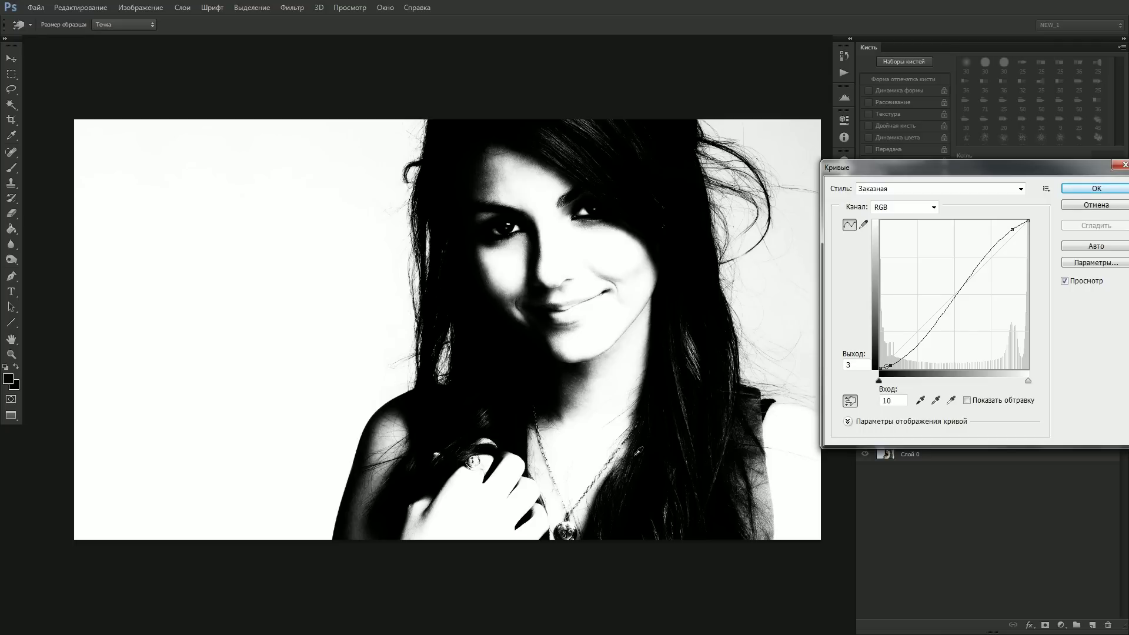
pyautogui.hotkey('ctrl', 'z')
# Deepen the shadows, darken the midtones and raise the highlights, then apply the steep curve.
pyautogui.moveTo(638, 465); pyautogui.dragTo(643, 450)
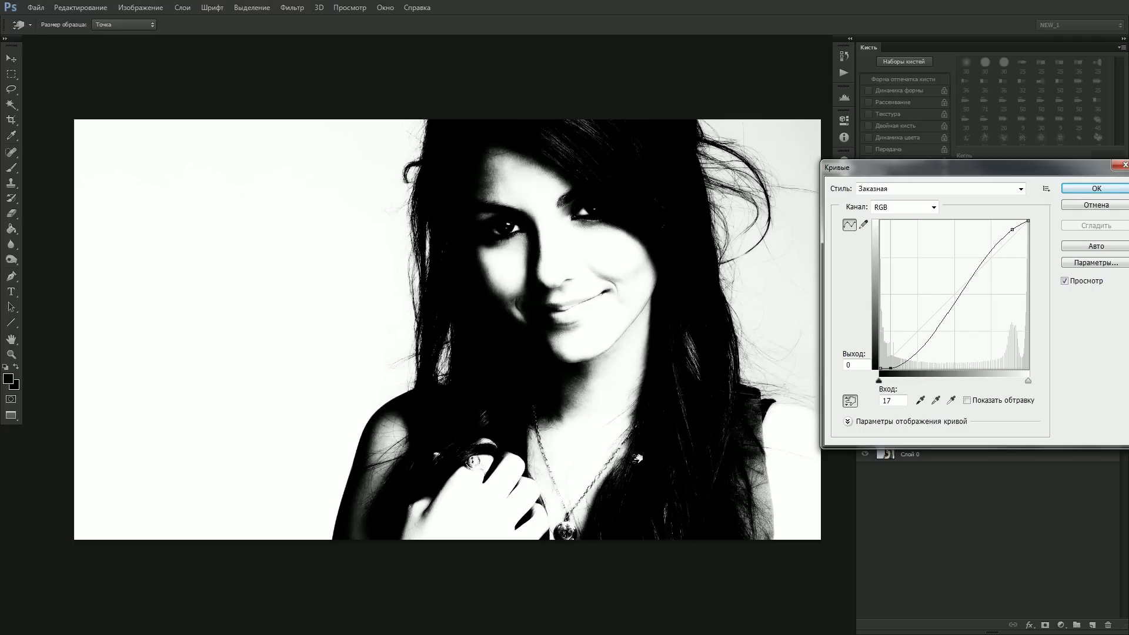
pyautogui.keyDown('ctrl'); pyautogui.click(609, 459); pyautogui.keyUp('ctrl')
pyautogui.moveTo(699, 351); pyautogui.dragTo(698, 359)
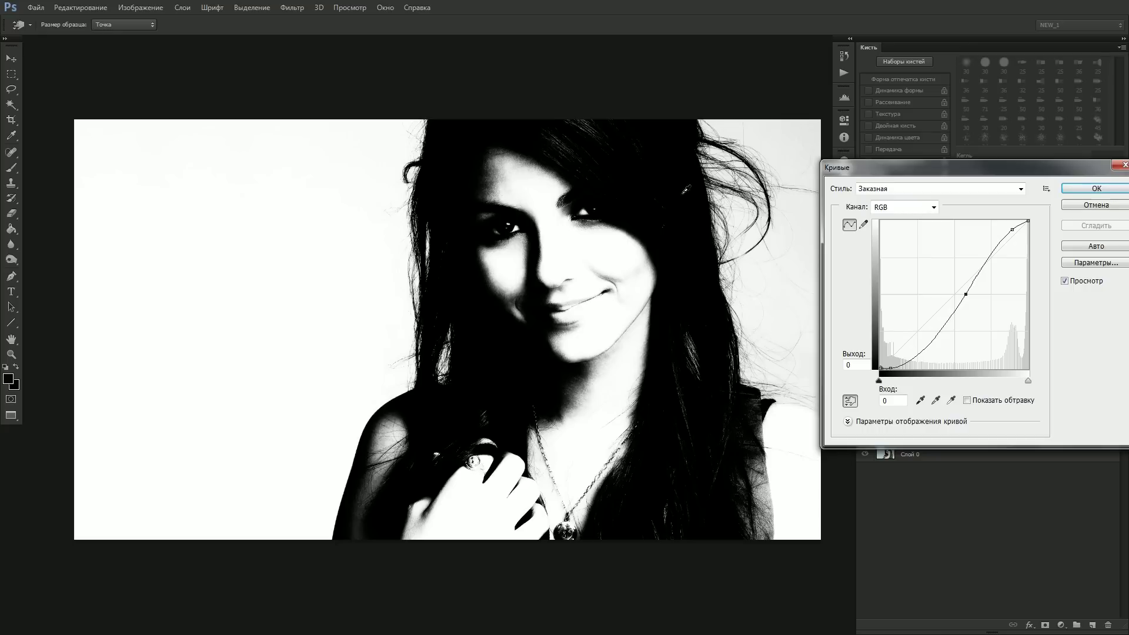
pyautogui.keyDown('ctrl'); pyautogui.click(754, 162); pyautogui.keyUp('ctrl')
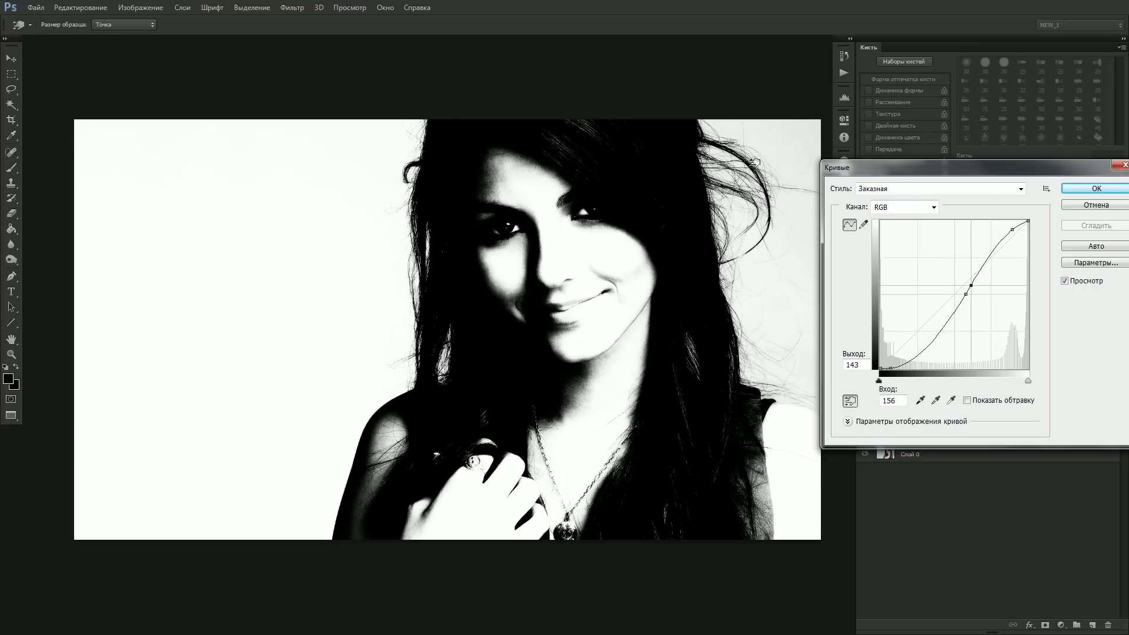
pyautogui.moveTo(754, 161); pyautogui.dragTo(755, 170)
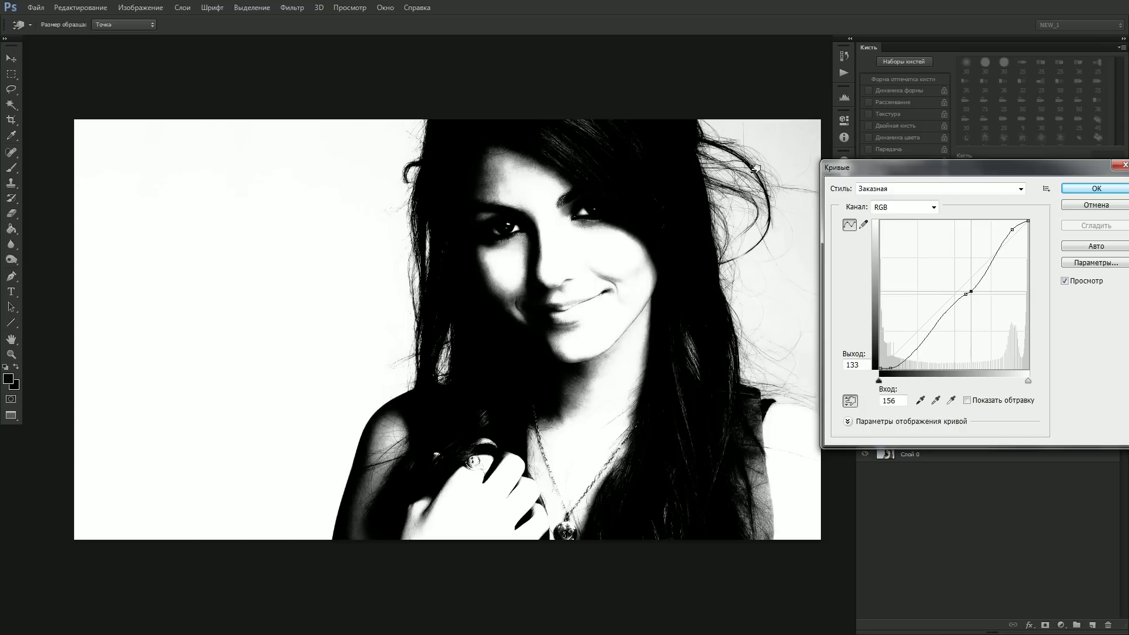
pyautogui.moveTo(755, 171); pyautogui.dragTo(755, 171)
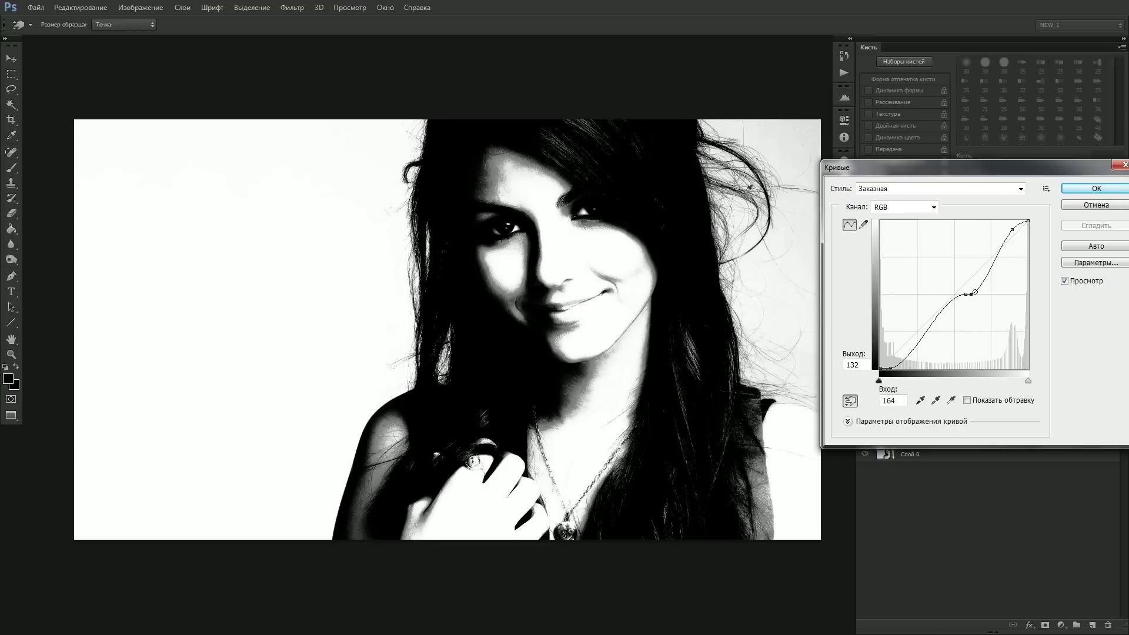
pyautogui.moveTo(747, 191); pyautogui.dragTo(748, 196)
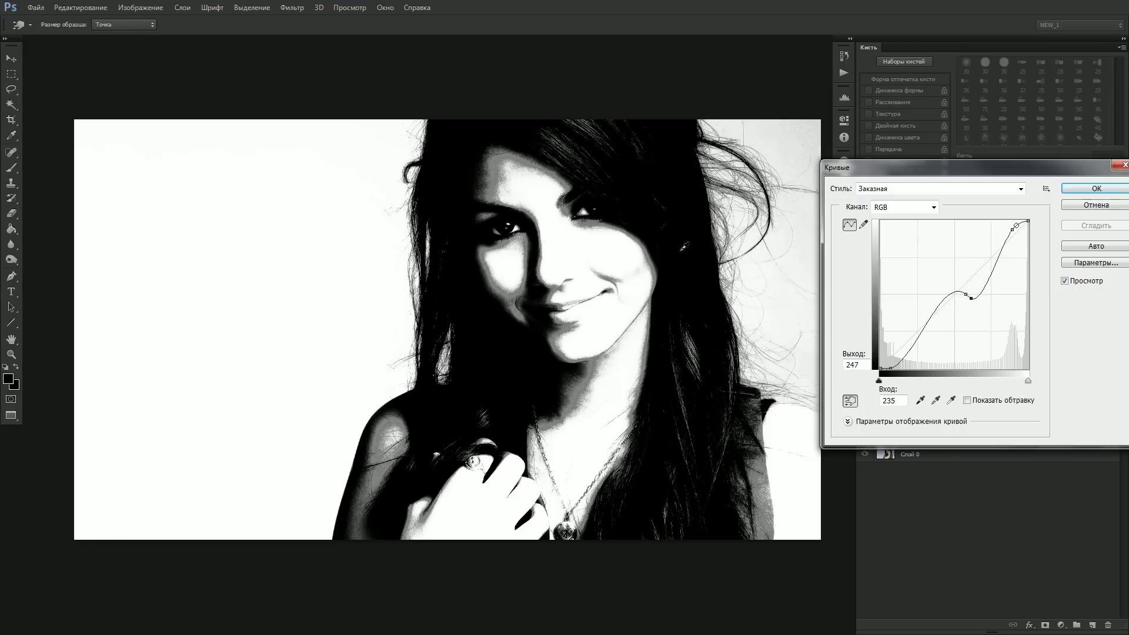
pyautogui.click(787, 291)
pyautogui.moveTo(786, 291); pyautogui.dragTo(787, 288)
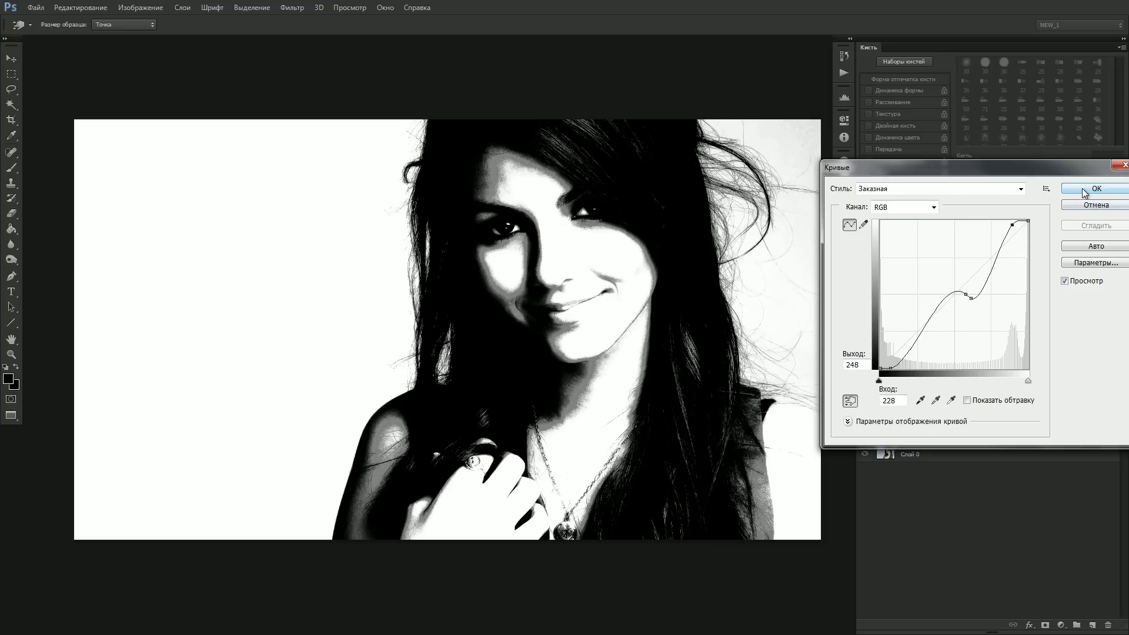
pyautogui.click(1084, 192)
# Set Match Color to luminance 85, colour intensity 105, and fade about 56.
pyautogui.click(140, 7)
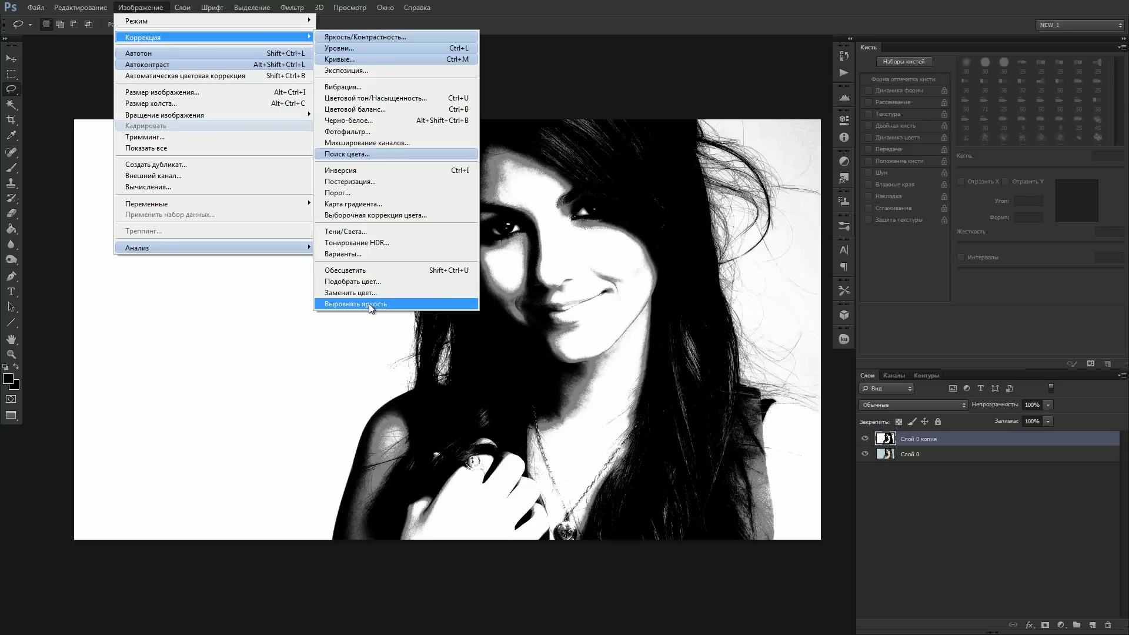
pyautogui.click(384, 285)
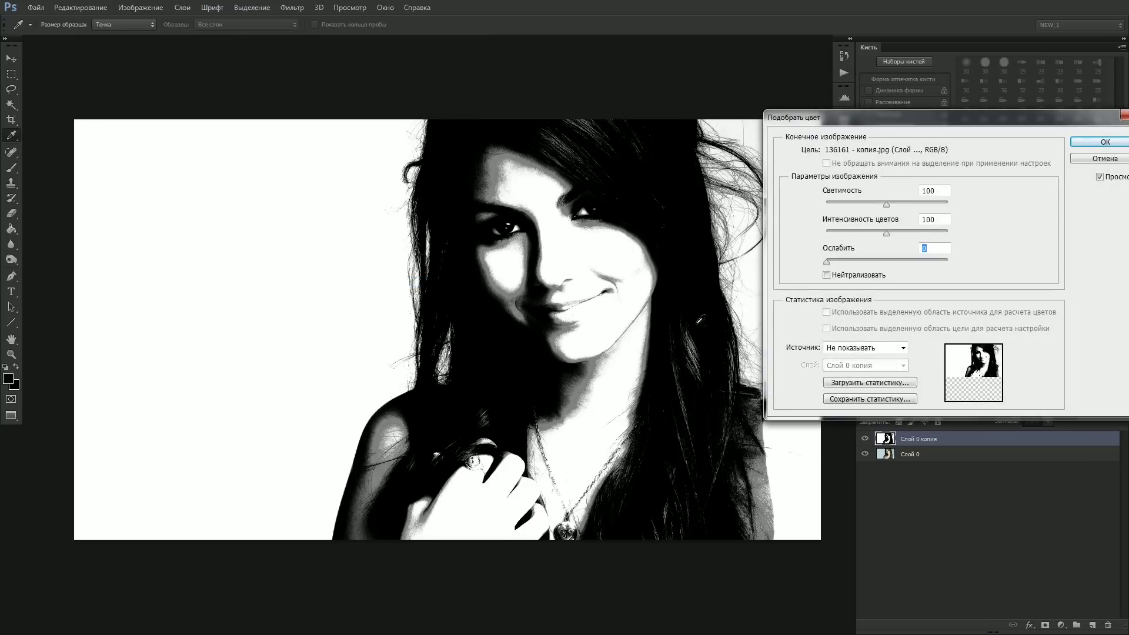
pyautogui.click(756, 271)
pyautogui.moveTo(885, 234)
pyautogui.mouseDown()
pyautogui.moveTo(905, 203)
pyautogui.moveTo(878, 201)
pyautogui.mouseUp()
pyautogui.moveTo(828, 262); pyautogui.dragTo(886, 258)
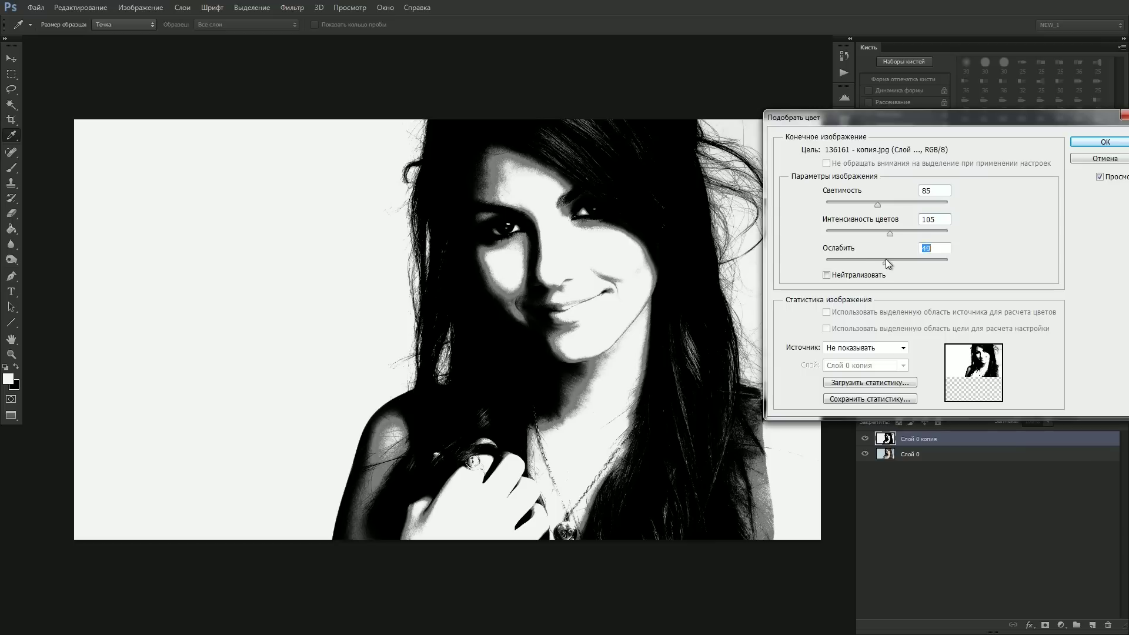
pyautogui.moveTo(880, 124)
pyautogui.mouseDown()
pyautogui.moveTo(877, 353)
pyautogui.moveTo(877, 305)
pyautogui.mouseUp()
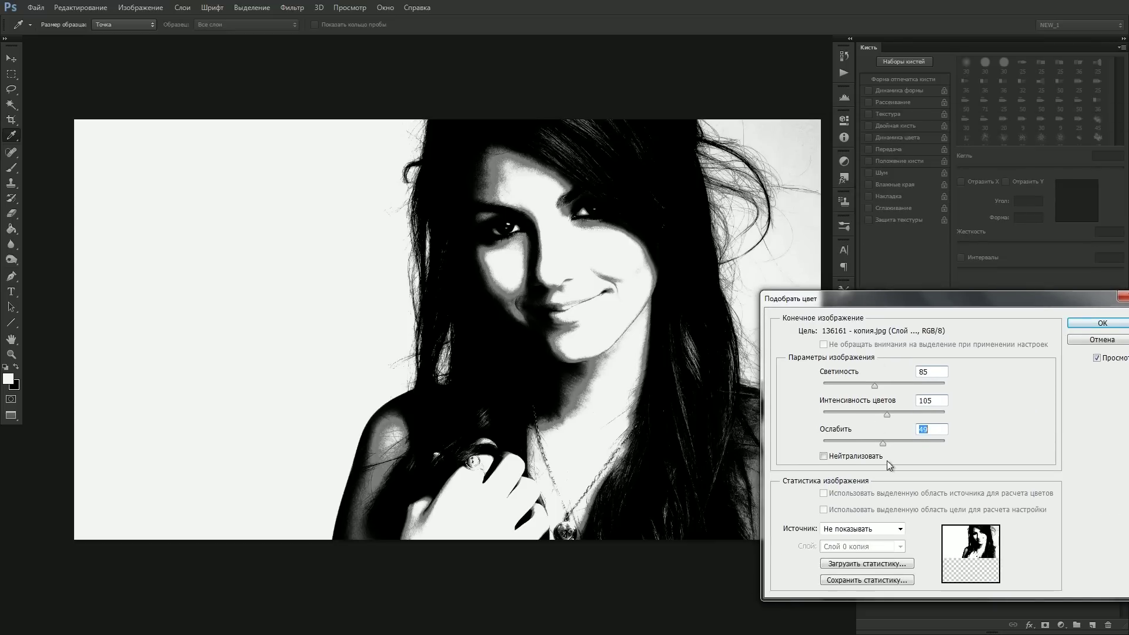
pyautogui.moveTo(882, 442); pyautogui.dragTo(893, 441)
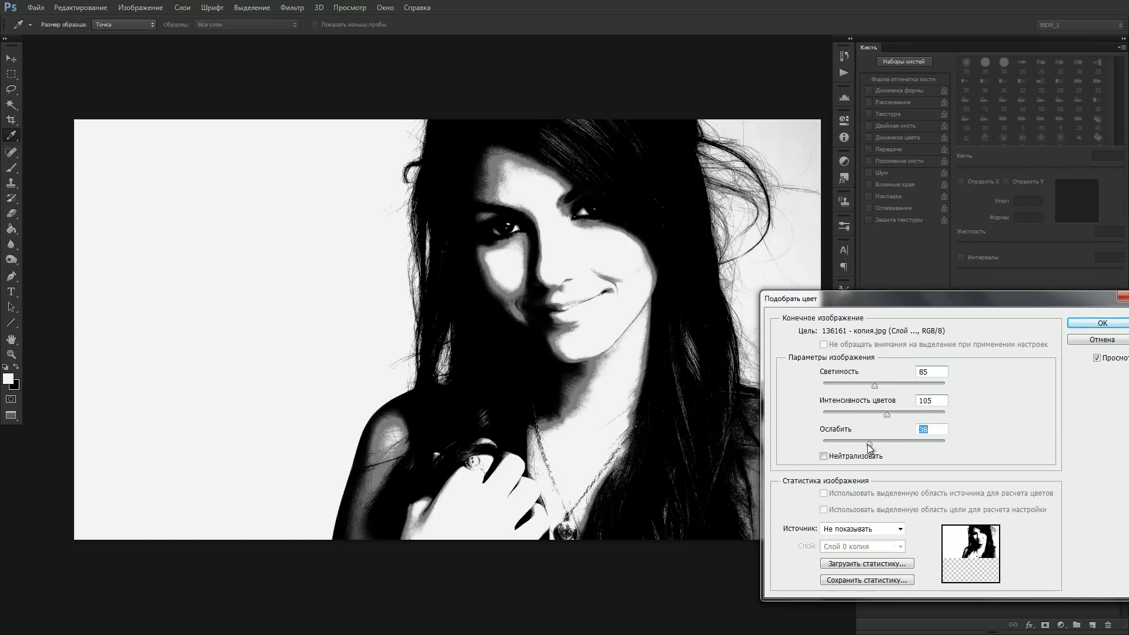
# Apply the Match Color adjustment and prepare the Brush with default black and white colours.
pyautogui.click(1103, 323)
pyautogui.press('l')
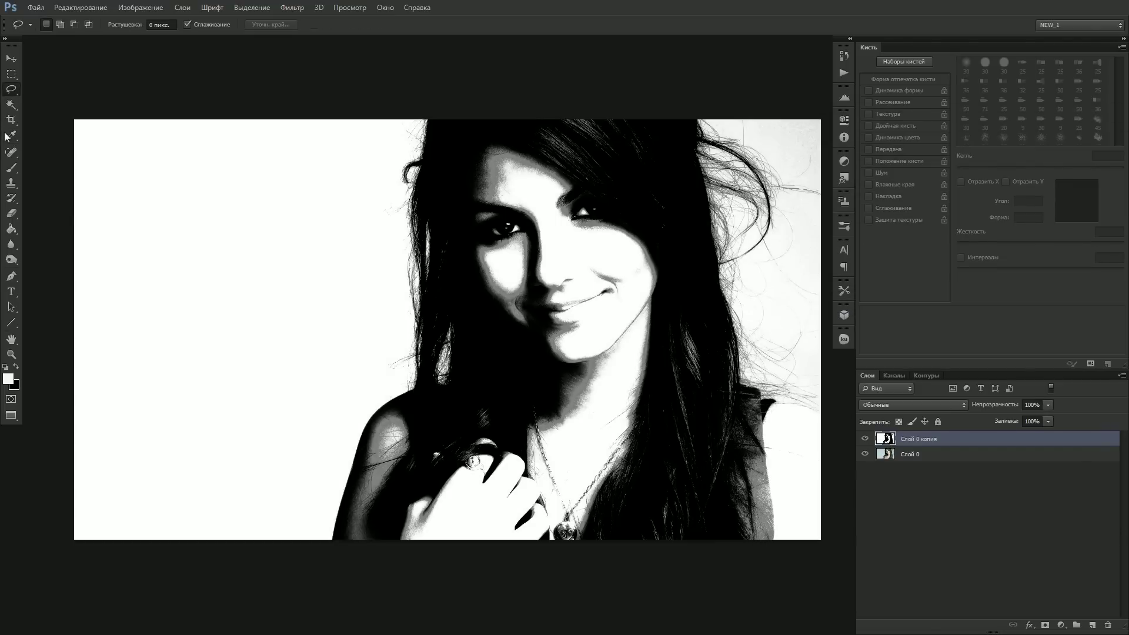
pyautogui.click(11, 168)
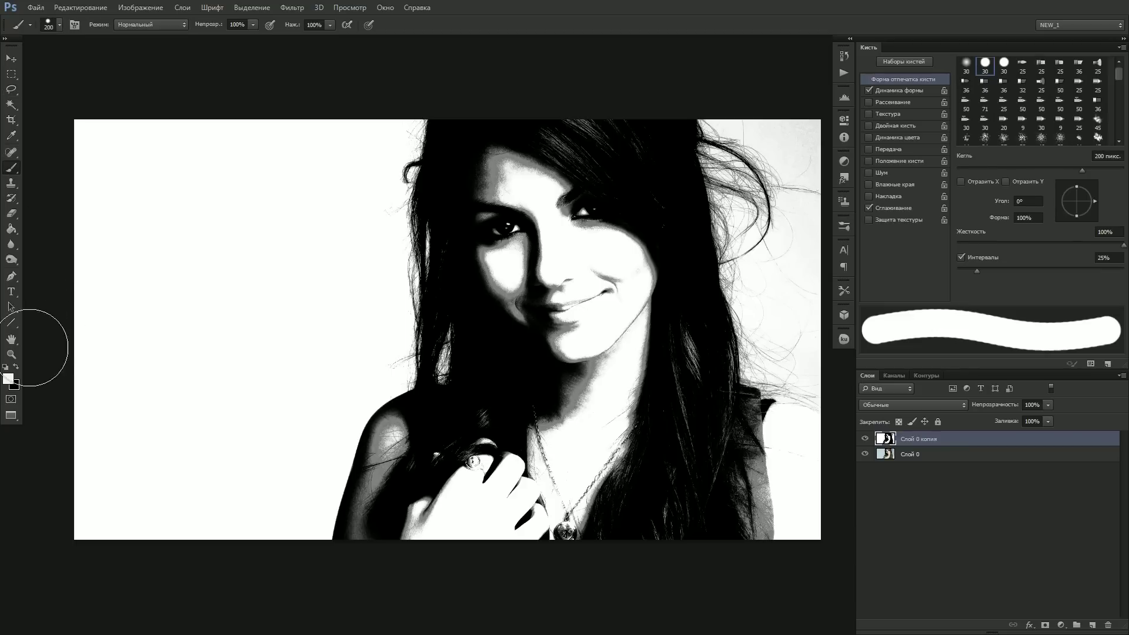
pyautogui.click(6, 369)
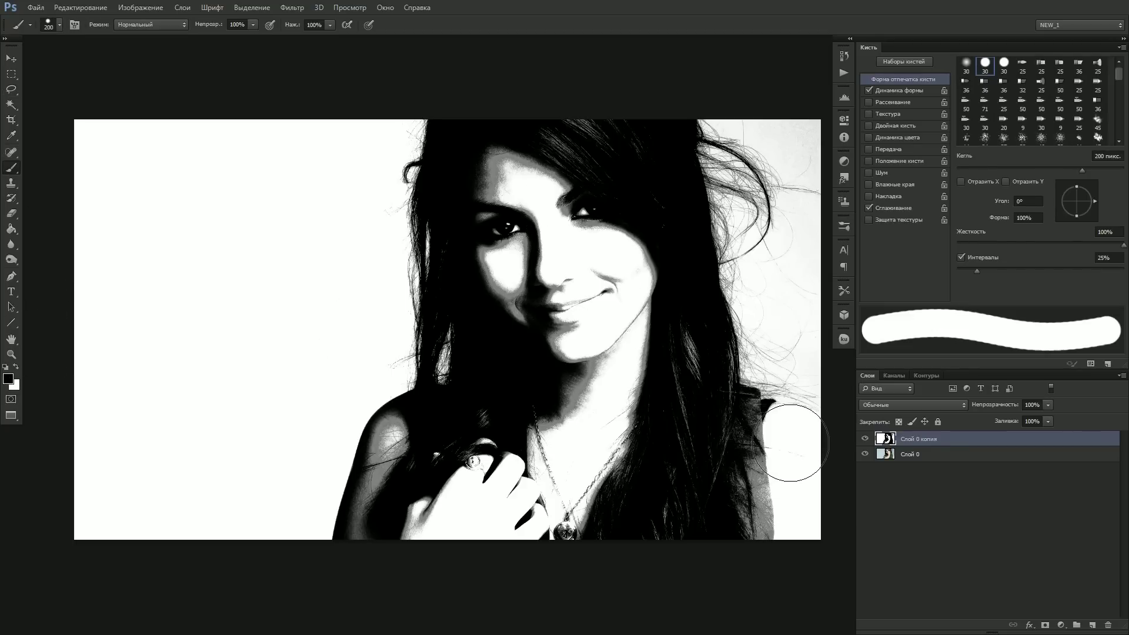
# Paint the shoulder, hand, neck, face and hair solid black, then shrink the brush.
pyautogui.moveTo(801, 446); pyautogui.dragTo(780, 447)
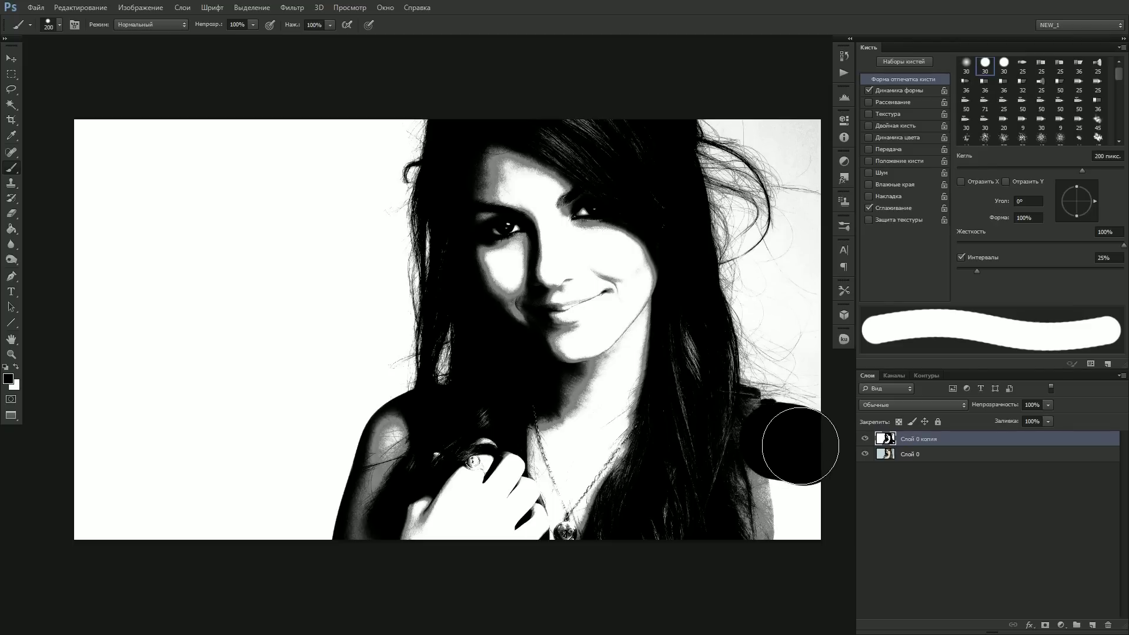
pyautogui.moveTo(723, 433)
pyautogui.mouseDown()
pyautogui.moveTo(824, 522)
pyautogui.moveTo(691, 513)
pyautogui.moveTo(498, 529)
pyautogui.moveTo(549, 428)
pyautogui.mouseUp()
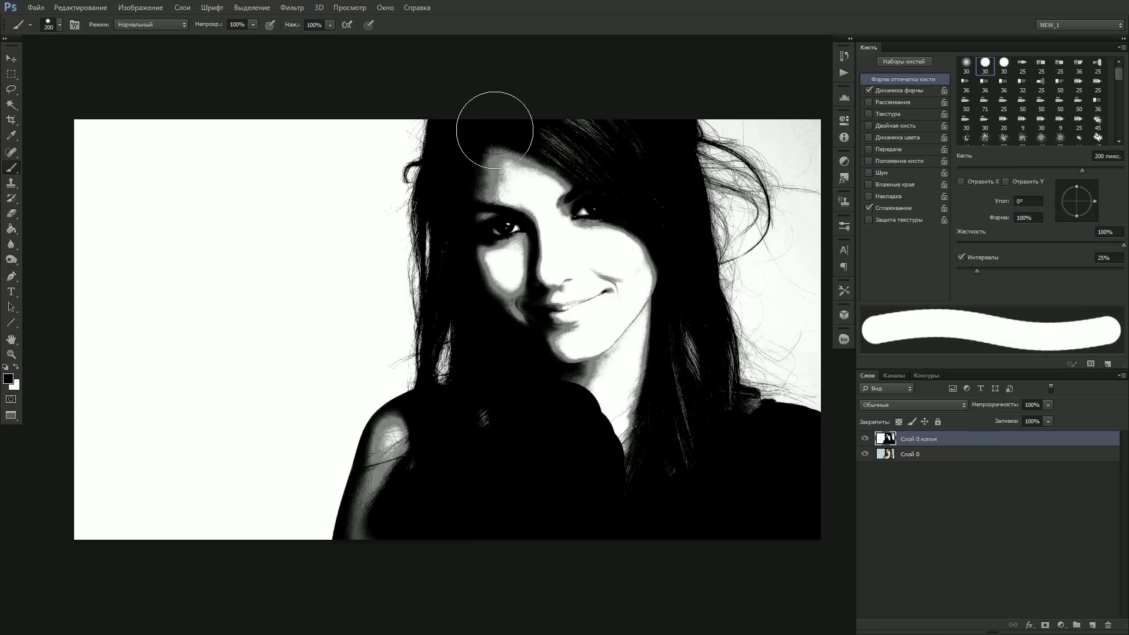
pyautogui.moveTo(496, 118)
pyautogui.mouseDown()
pyautogui.moveTo(492, 462)
pyautogui.moveTo(565, 114)
pyautogui.moveTo(577, 313)
pyautogui.moveTo(631, 493)
pyautogui.moveTo(681, 484)
pyautogui.moveTo(665, 431)
pyautogui.moveTo(696, 431)
pyautogui.moveTo(691, 328)
pyautogui.moveTo(700, 396)
pyautogui.moveTo(725, 426)
pyautogui.moveTo(656, 206)
pyautogui.moveTo(610, 253)
pyautogui.mouseUp()
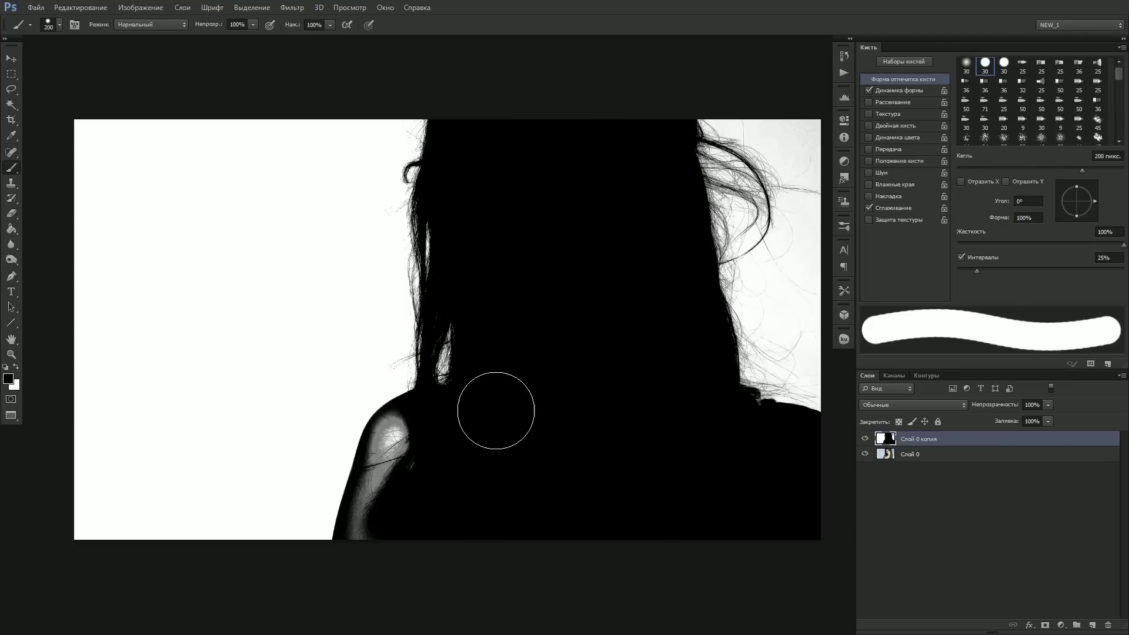
pyautogui.moveTo(404, 465); pyautogui.dragTo(375, 562)
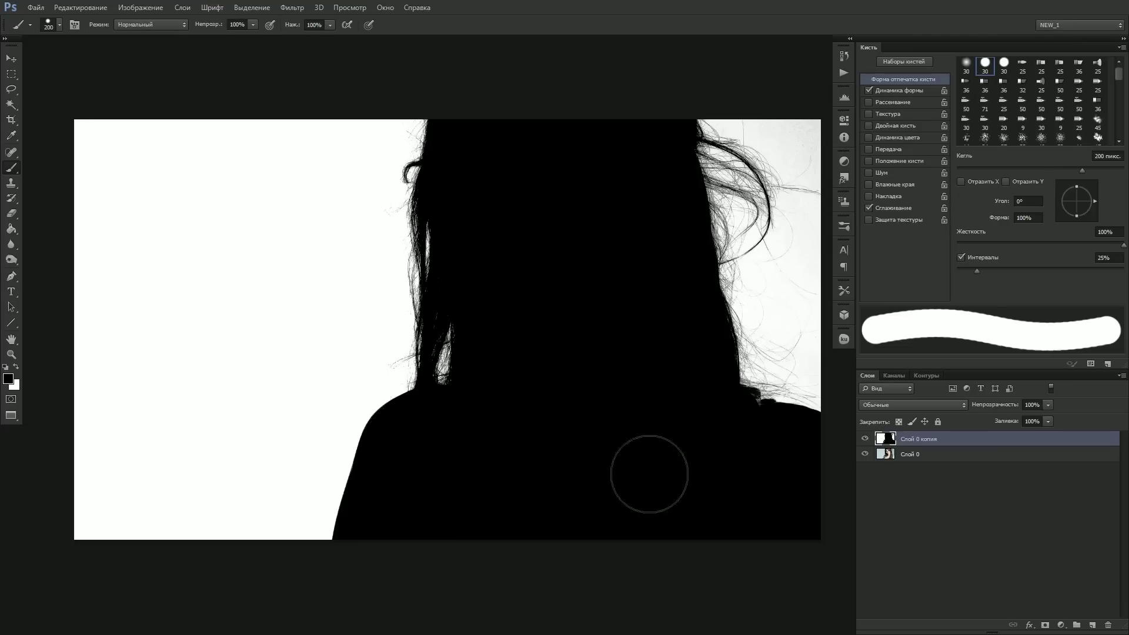
pyautogui.press('[')
pyautogui.press('[')
pyautogui.press('[')
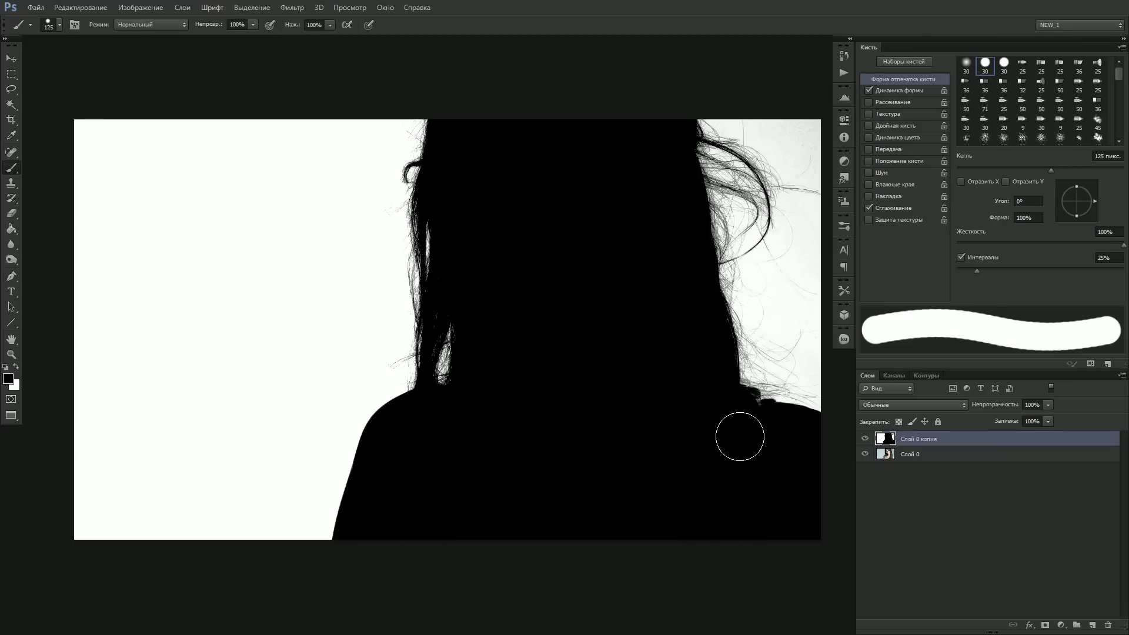
pyautogui.press('[')
pyautogui.press('[')
pyautogui.press('[')
pyautogui.press('[')
pyautogui.press('[')
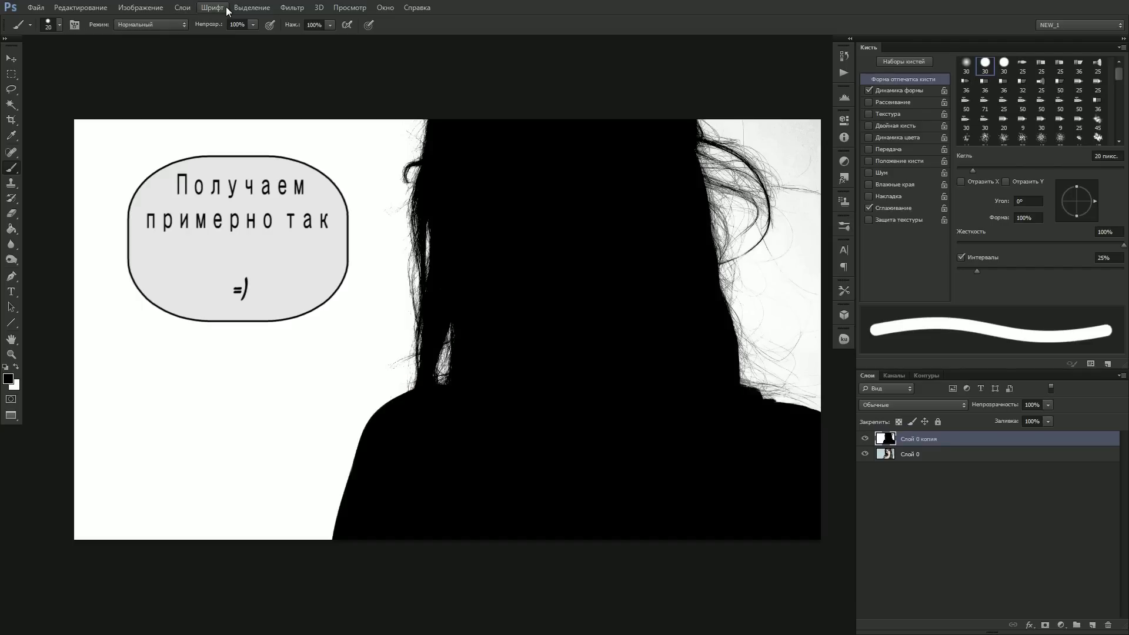
# Sample the white background in Color Range, adding areas around the right-side hair.
pyautogui.click(251, 7)
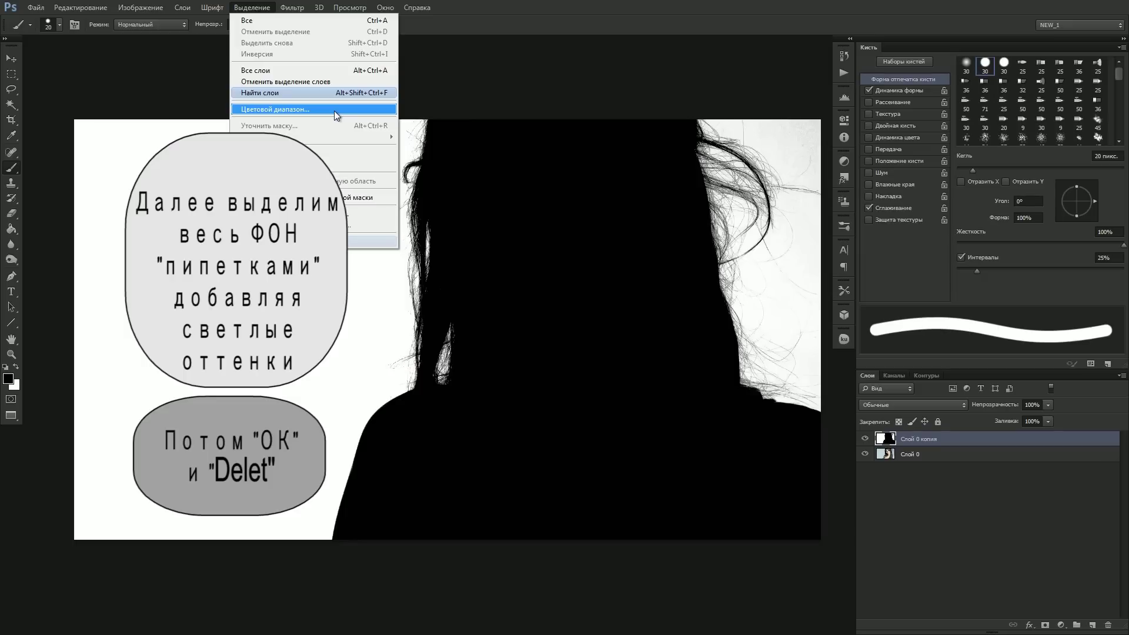
pyautogui.click(334, 110)
pyautogui.click(349, 223)
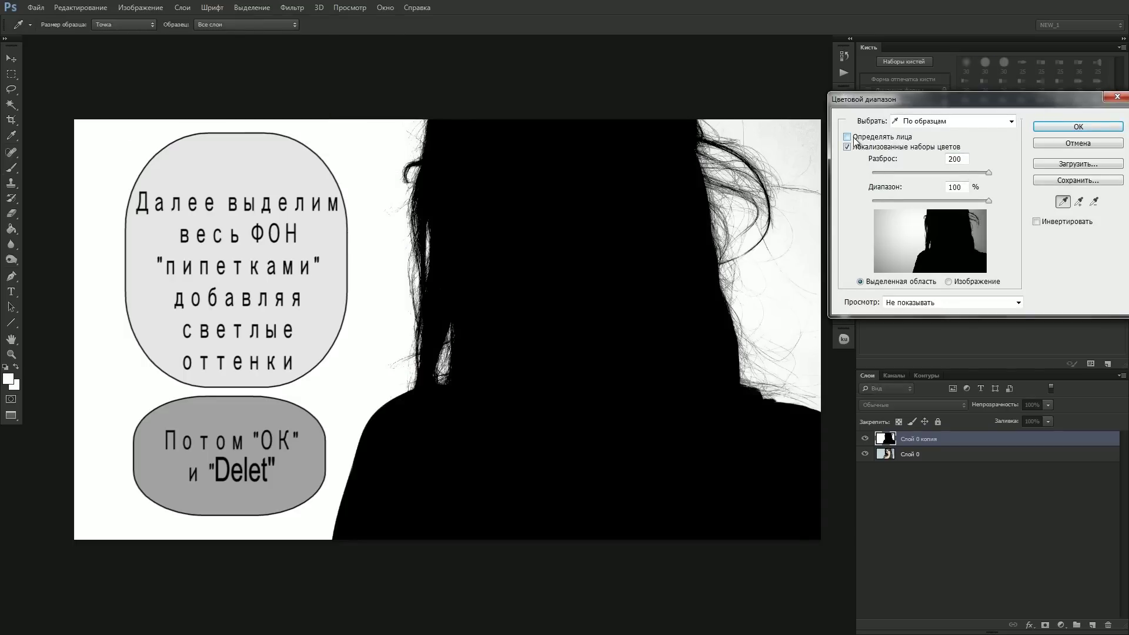
pyautogui.click(1079, 201)
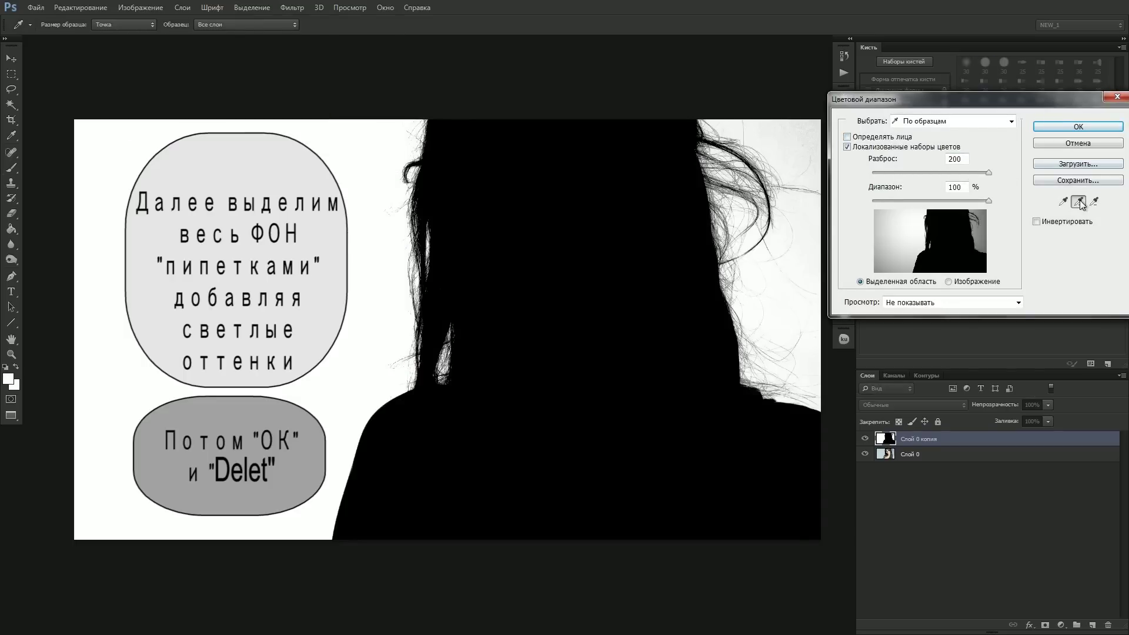
pyautogui.click(781, 279)
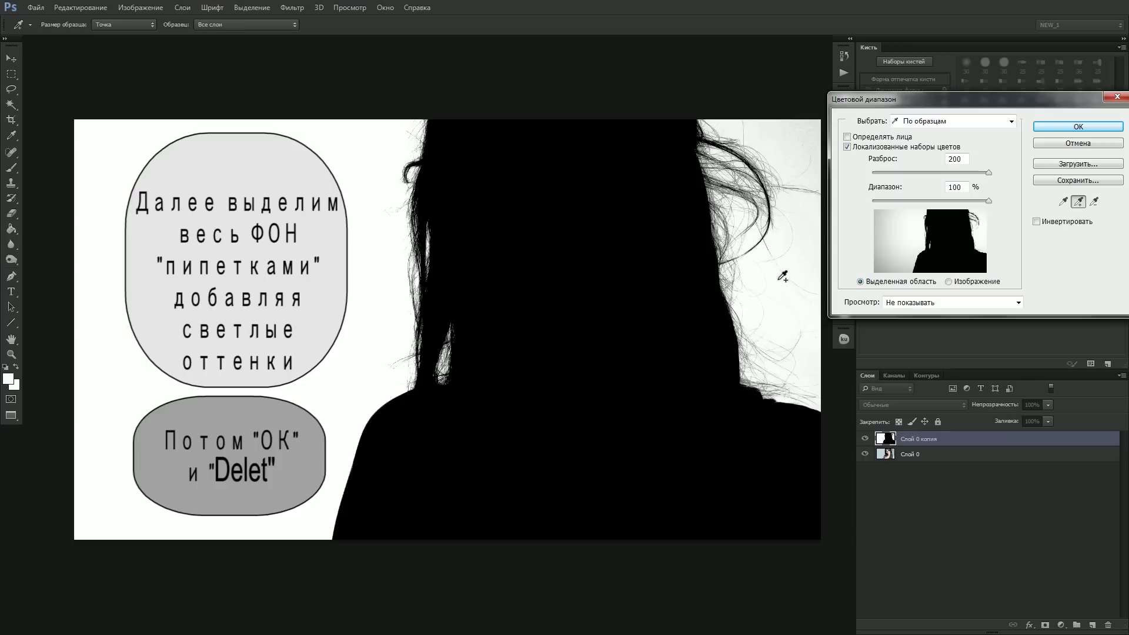
pyautogui.click(96, 517)
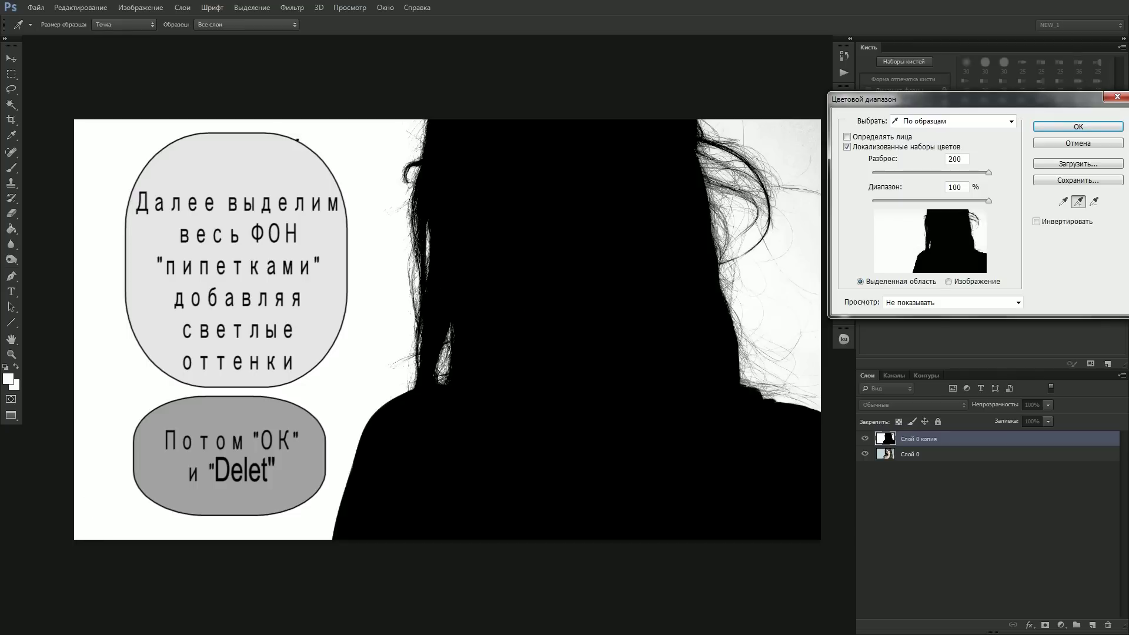
pyautogui.click(814, 129)
# Add and subtract further background samples, then cancel Color Range without a selection.
pyautogui.click(91, 124)
pyautogui.click(90, 147)
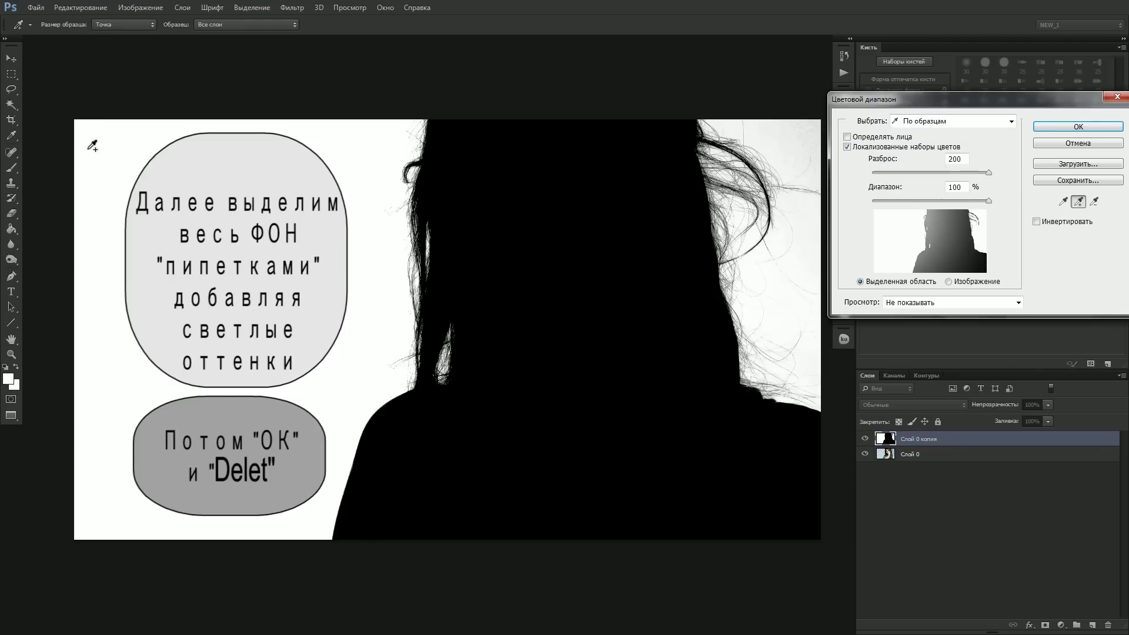
pyautogui.press('ctrl')
pyautogui.press('ctrl')
pyautogui.press('alt')
pyautogui.keyDown('alt'); pyautogui.click(99, 171); pyautogui.keyUp('alt')
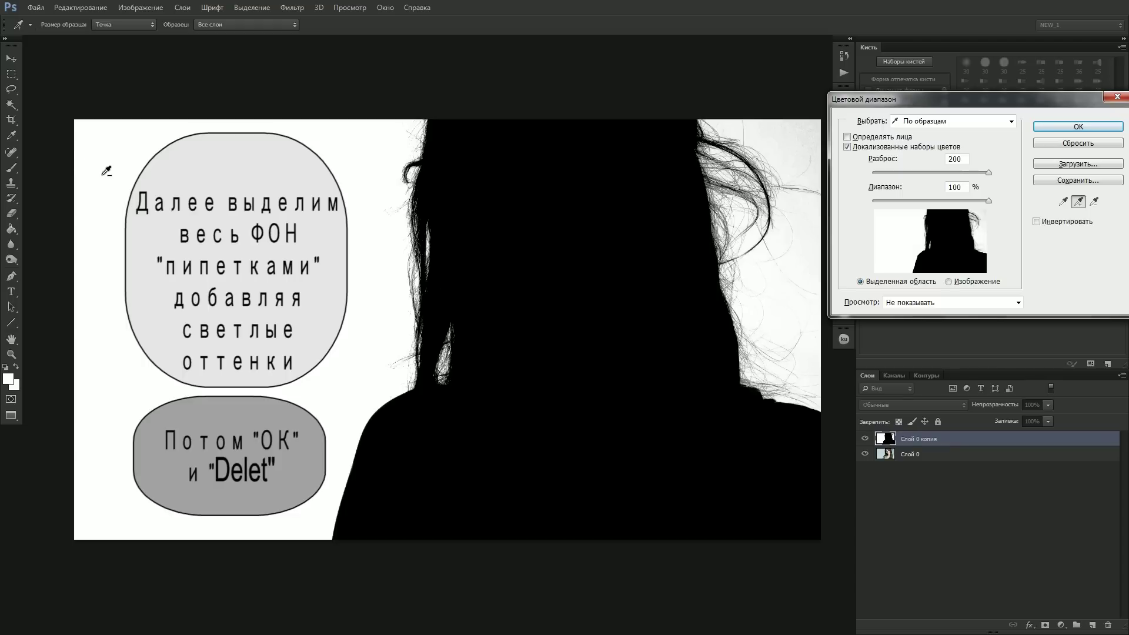
pyautogui.click(691, 274)
pyautogui.click(1096, 203)
pyautogui.click(81, 130)
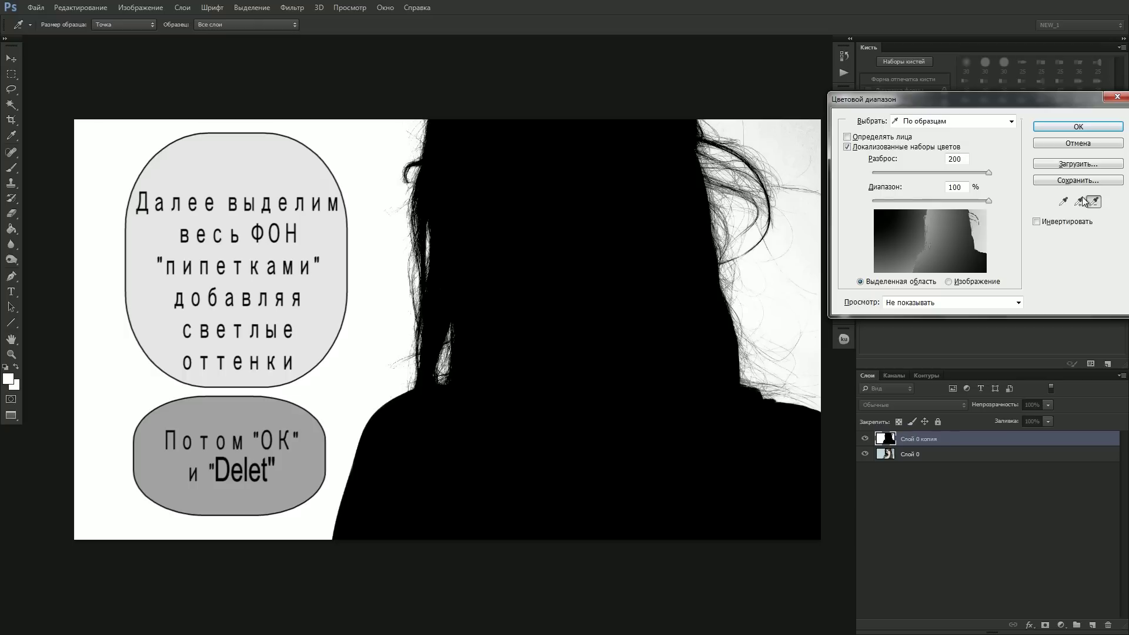
pyautogui.click(1058, 144)
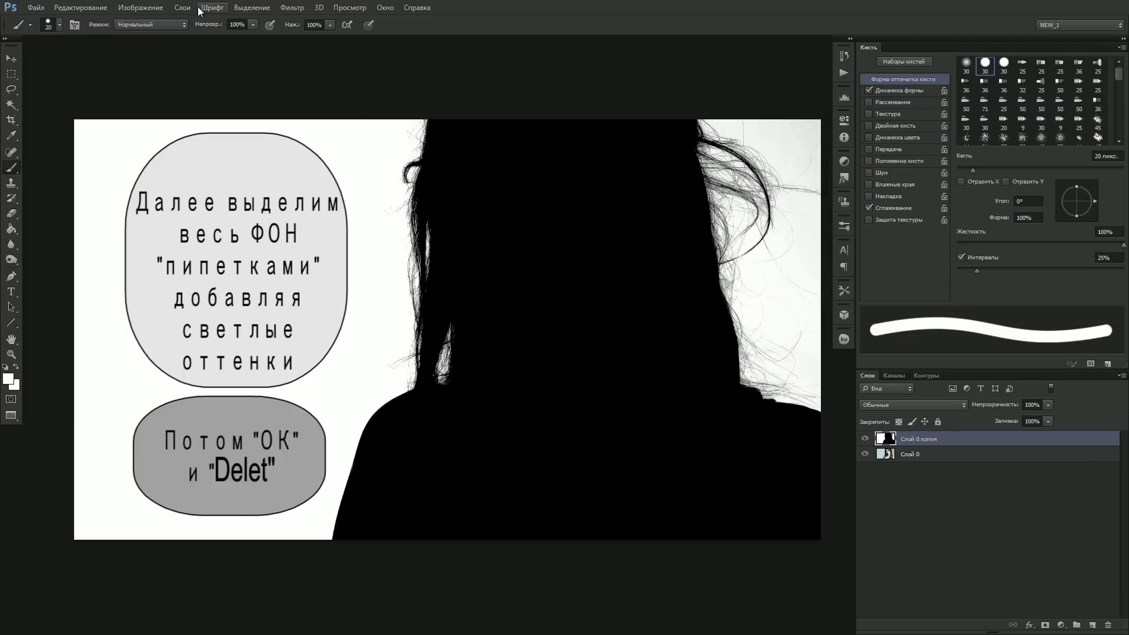
# Add the left, lower-left and top-right hair background to Color Range, check the preview, and apply.
pyautogui.click(212, 7)
pyautogui.moveTo(253, 7)
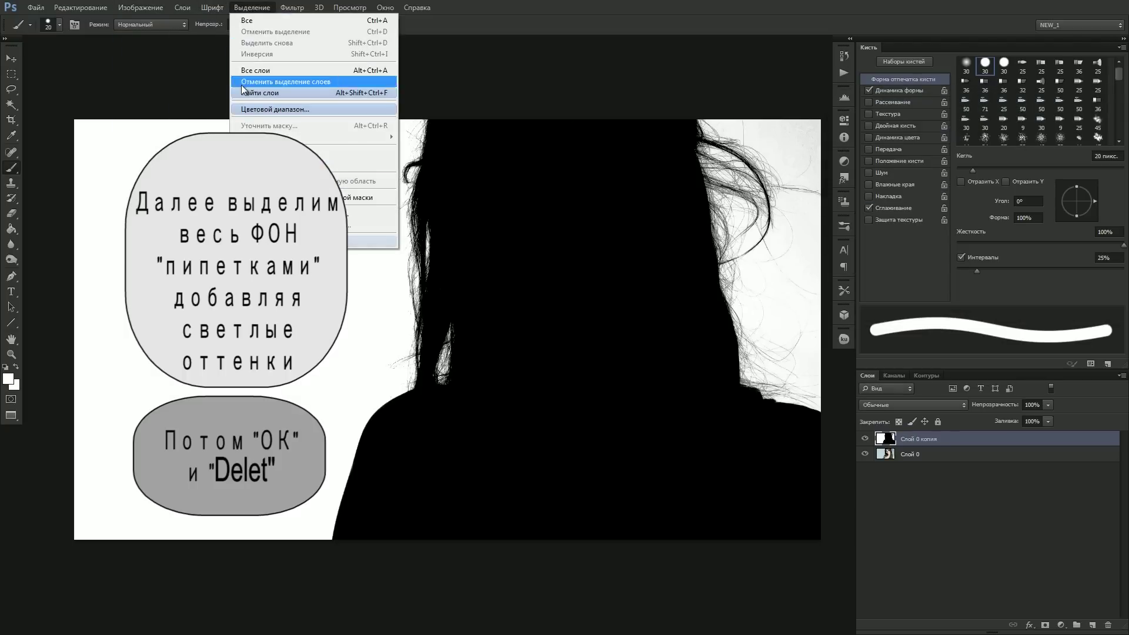
pyautogui.click(252, 110)
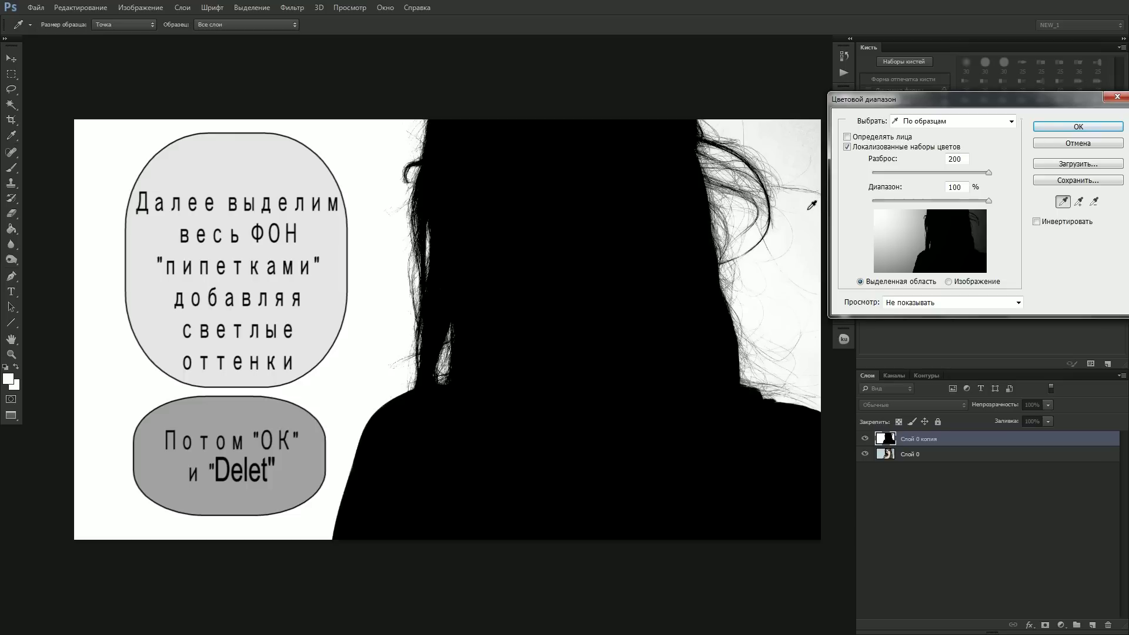
pyautogui.click(1078, 201)
pyautogui.click(789, 263)
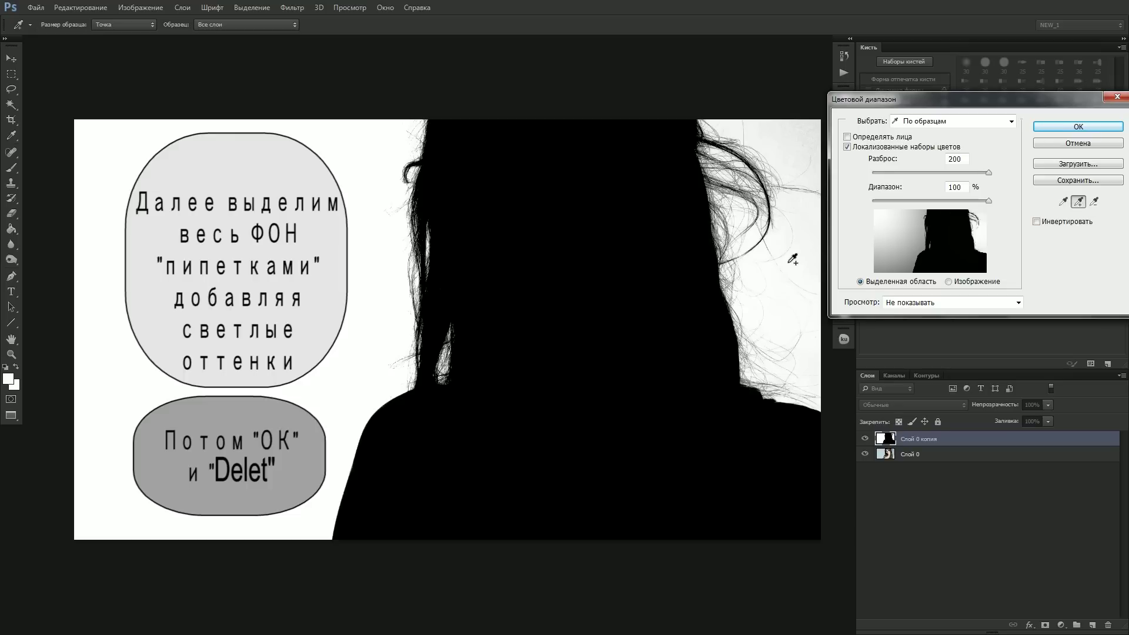
pyautogui.click(399, 342)
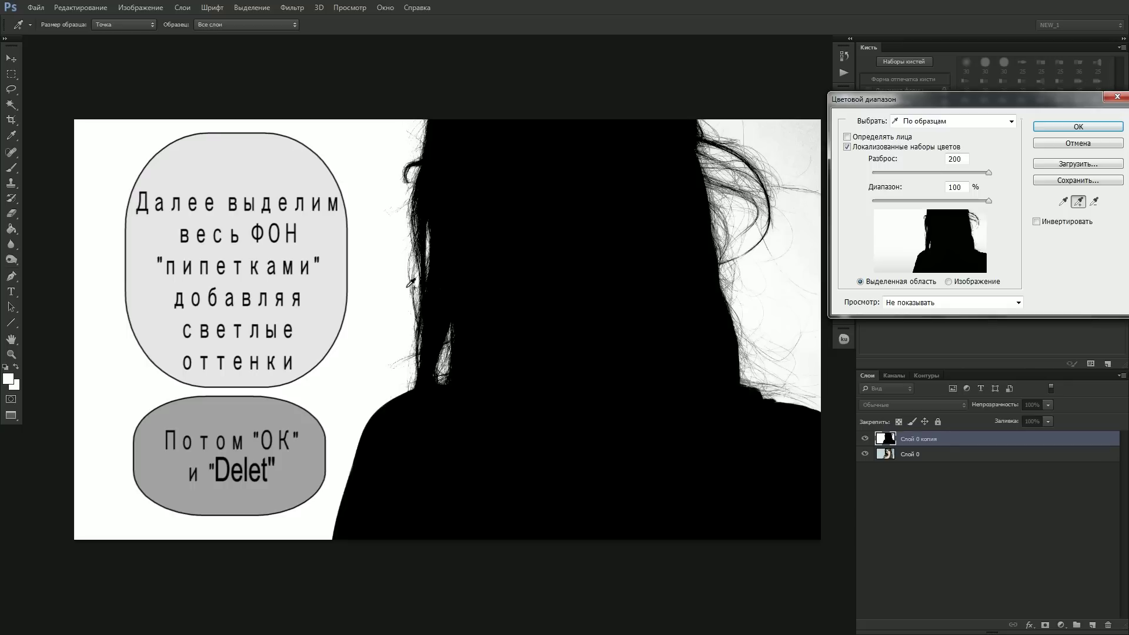
pyautogui.click(264, 531)
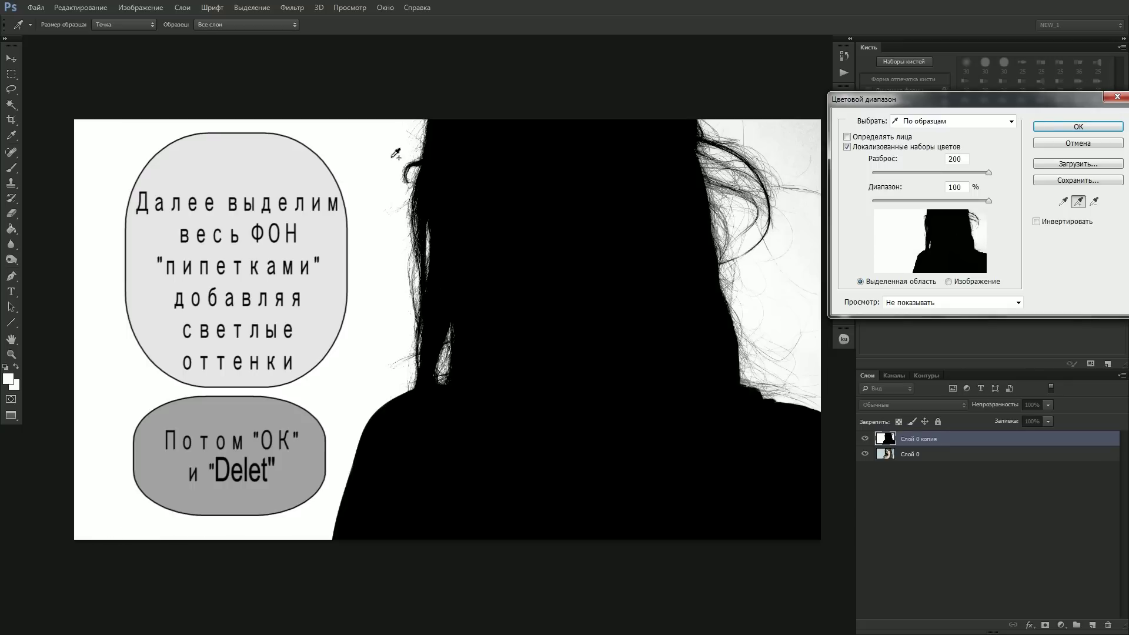
pyautogui.click(759, 133)
pyautogui.click(949, 282)
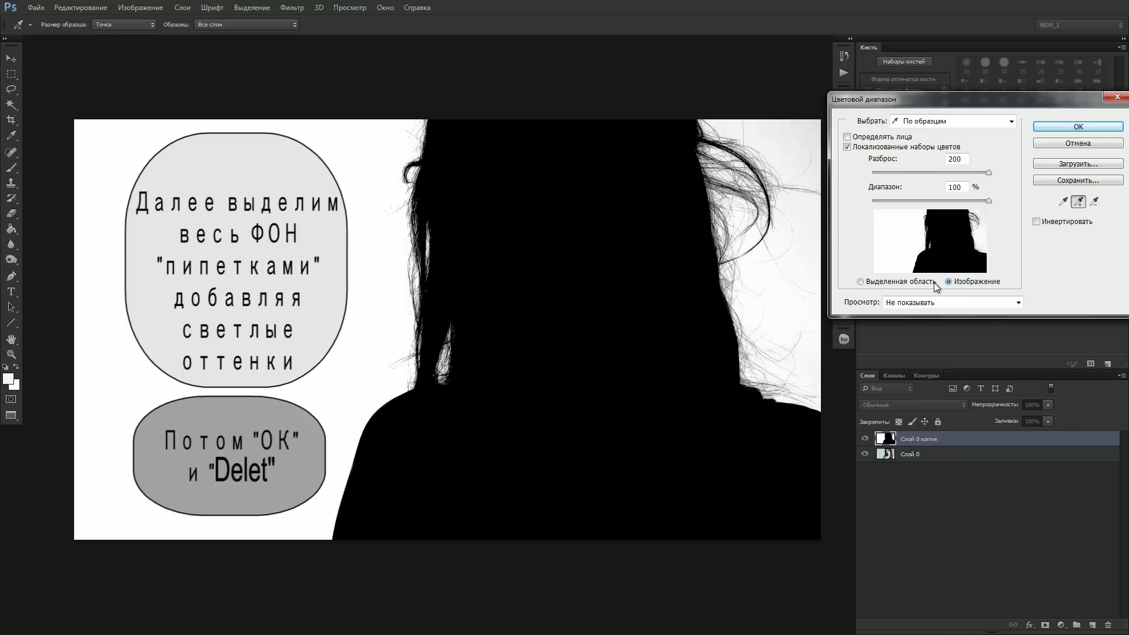
pyautogui.click(860, 281)
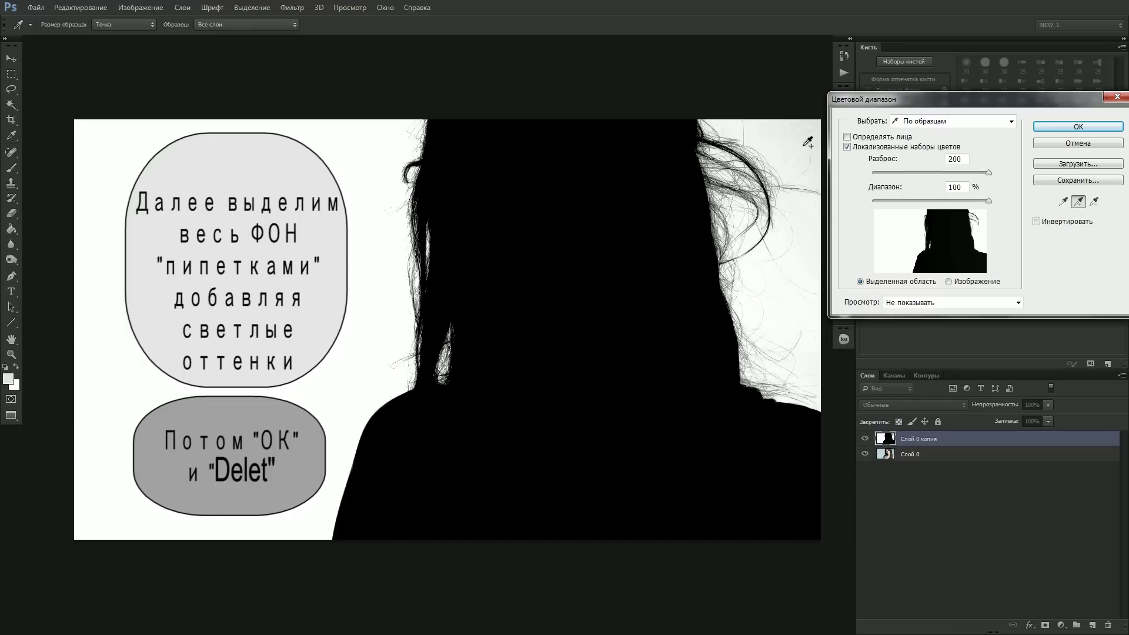
pyautogui.click(1082, 127)
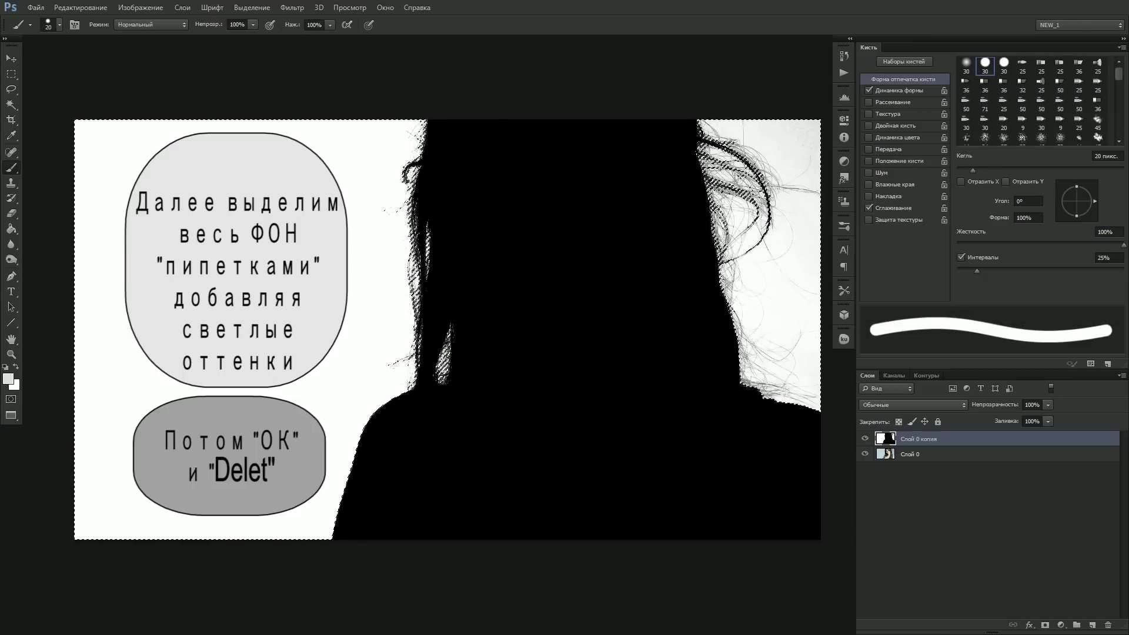
# Delete the white background from Слой 0, hide Слой 0 копия, and duplicate Слой 0 twice.
pyautogui.click(919, 457)
pyautogui.press('Delete')
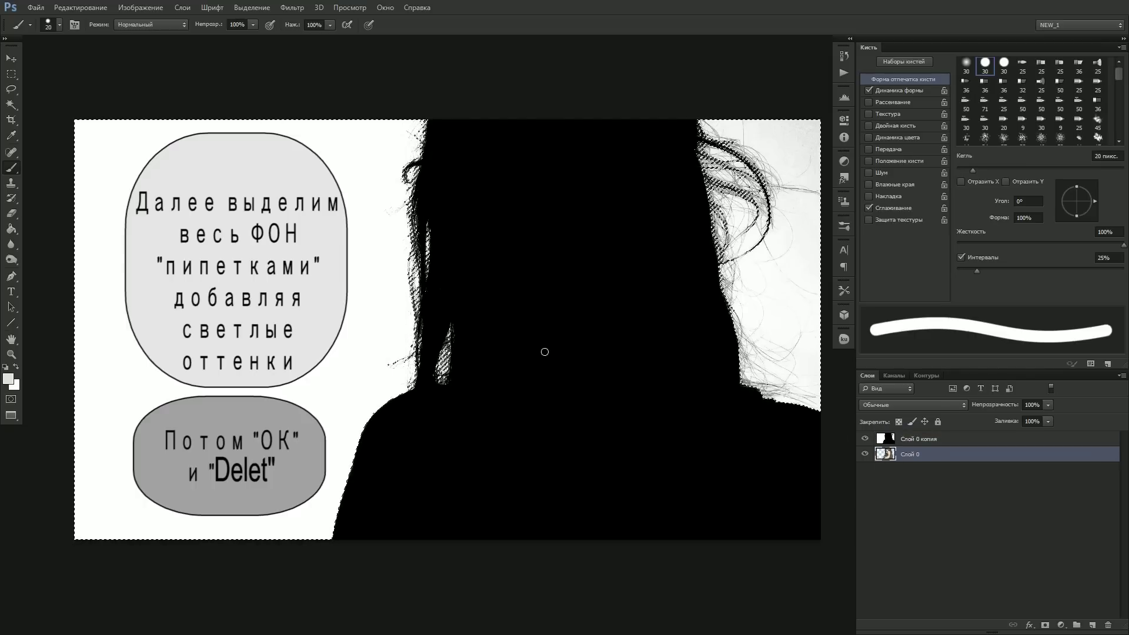
pyautogui.click(865, 440)
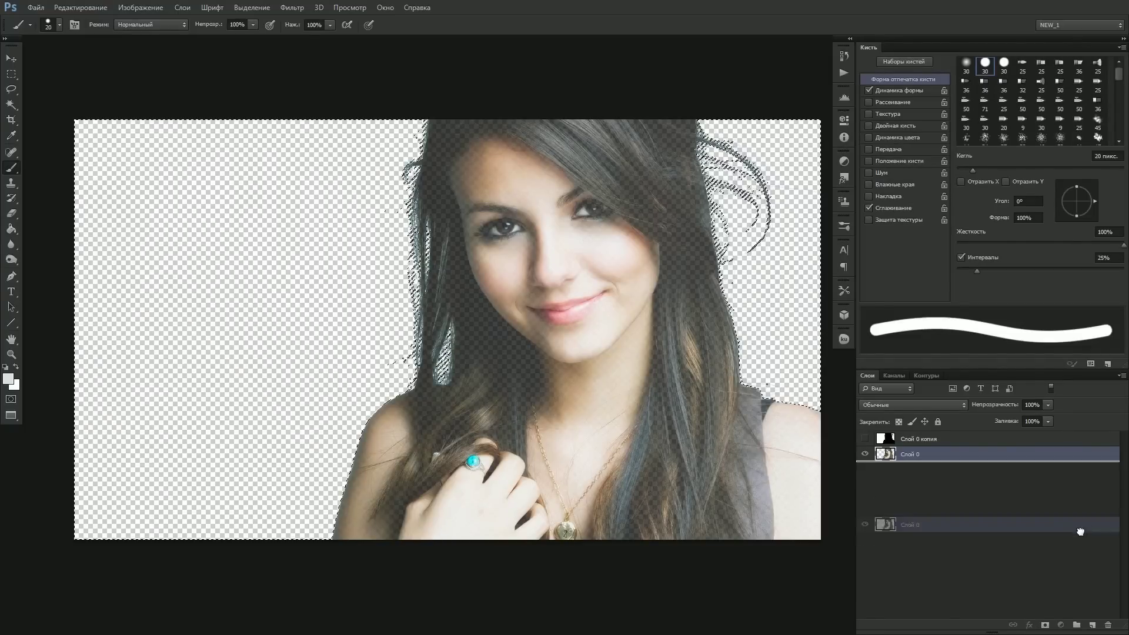
pyautogui.moveTo(1059, 459); pyautogui.dragTo(1092, 625)
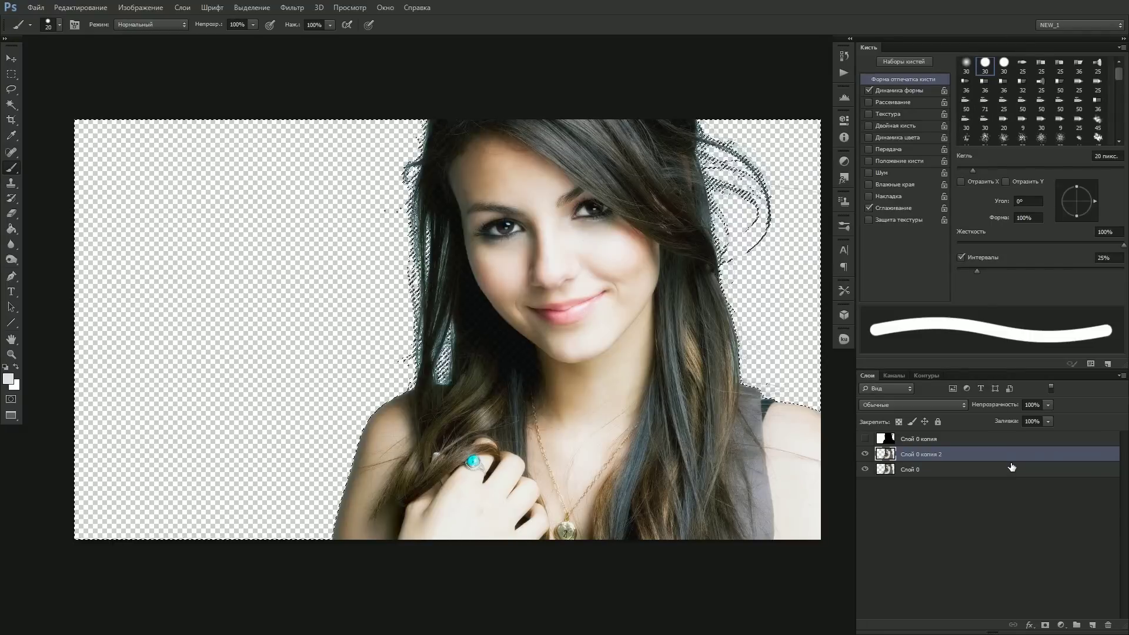
pyautogui.moveTo(1026, 470); pyautogui.dragTo(1091, 623)
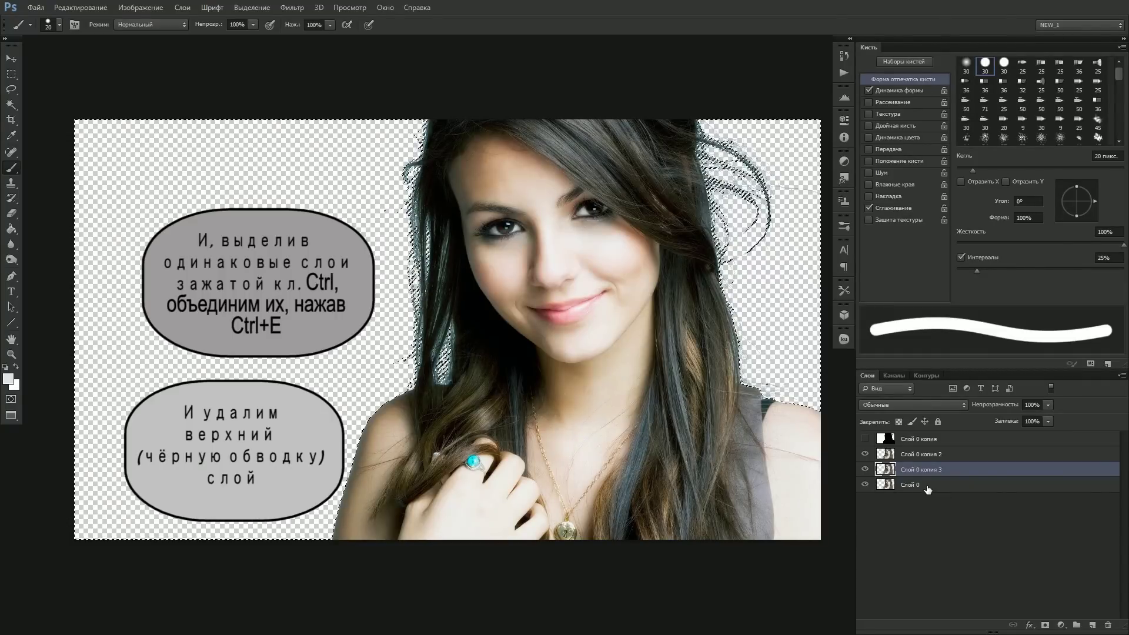
# Merge the three cut-out photo copies into a single layer, Слой 0 копия 2.
pyautogui.keyDown('ctrl'); pyautogui.click(927, 485); pyautogui.keyUp('ctrl')
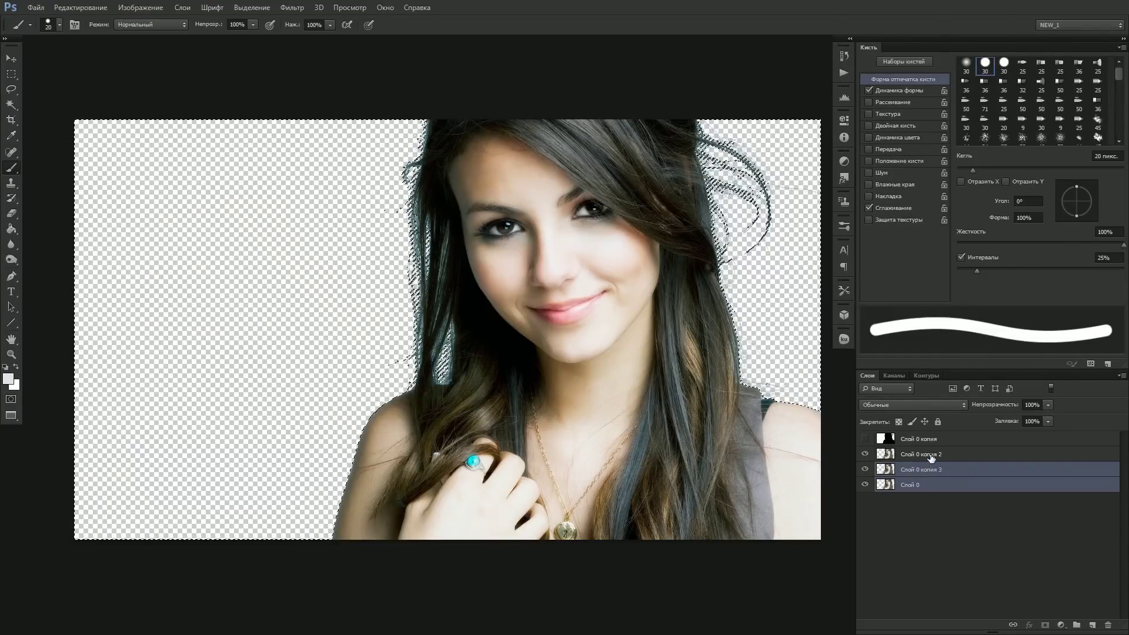
pyautogui.keyDown('ctrl'); pyautogui.click(931, 455); pyautogui.keyUp('ctrl')
pyautogui.hotkey('ctrl', 'e')
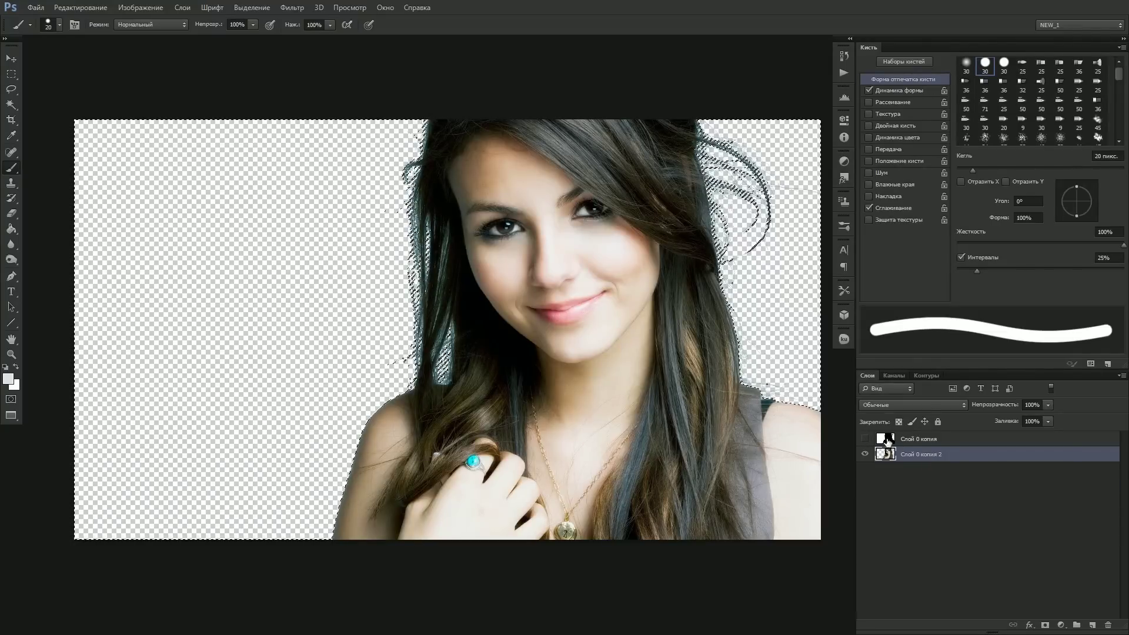
# Delete the black silhouette layer Слой 0 копия.
pyautogui.click(954, 441)
pyautogui.rightClick(955, 442)
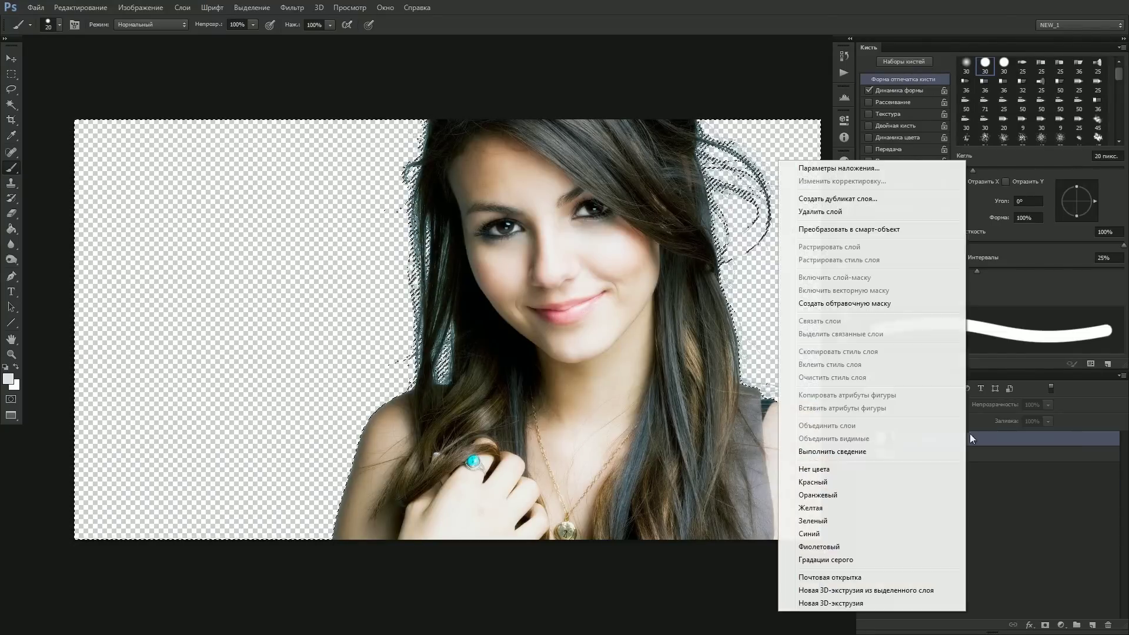
pyautogui.click(849, 210)
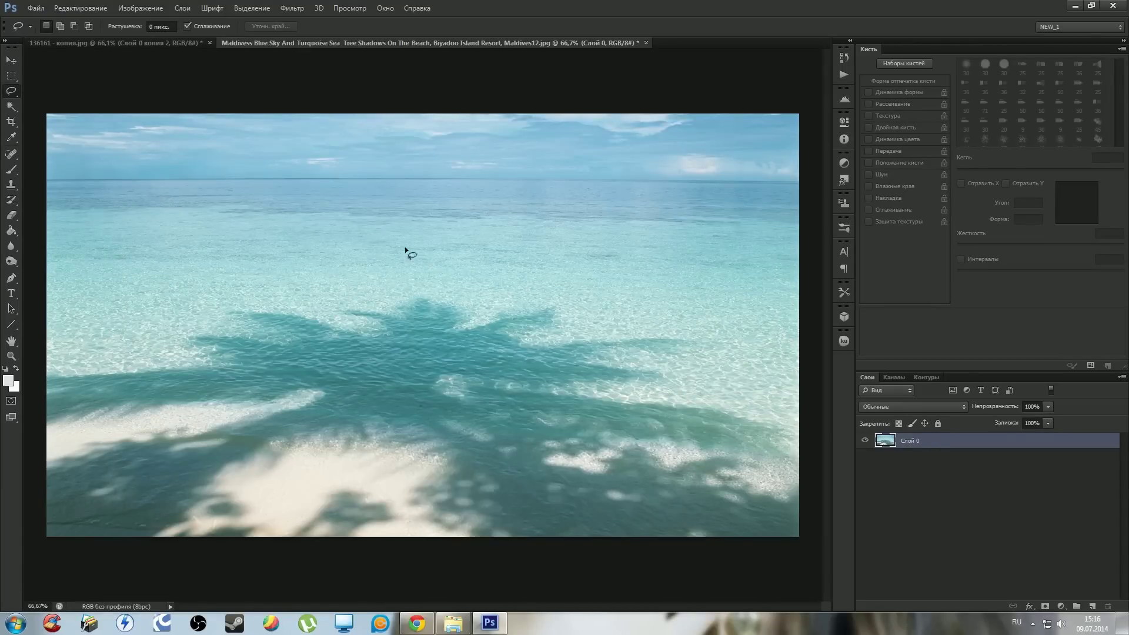
# Bring the Maldives beach photo in as Слой 1, fit it to the canvas, and place it under Слой 0 копия 2.
pyautogui.keyDown('ctrl'); pyautogui.click(888, 446); pyautogui.keyUp('ctrl')
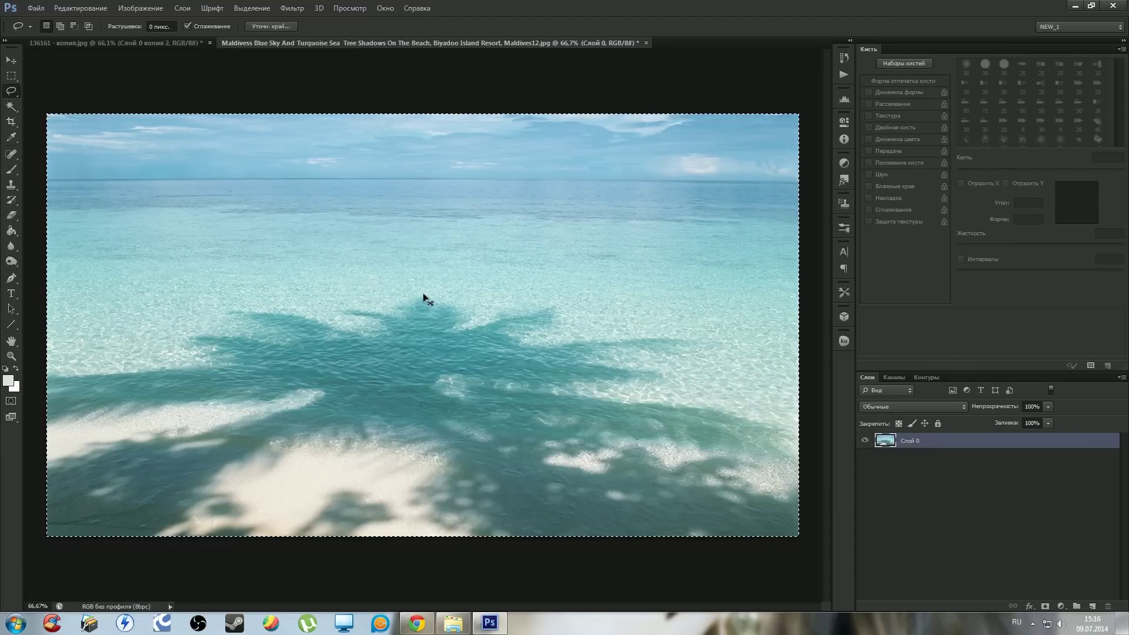
pyautogui.moveTo(426, 300)
pyautogui.mouseDown()
pyautogui.moveTo(193, 60)
pyautogui.moveTo(440, 295)
pyautogui.mouseUp()
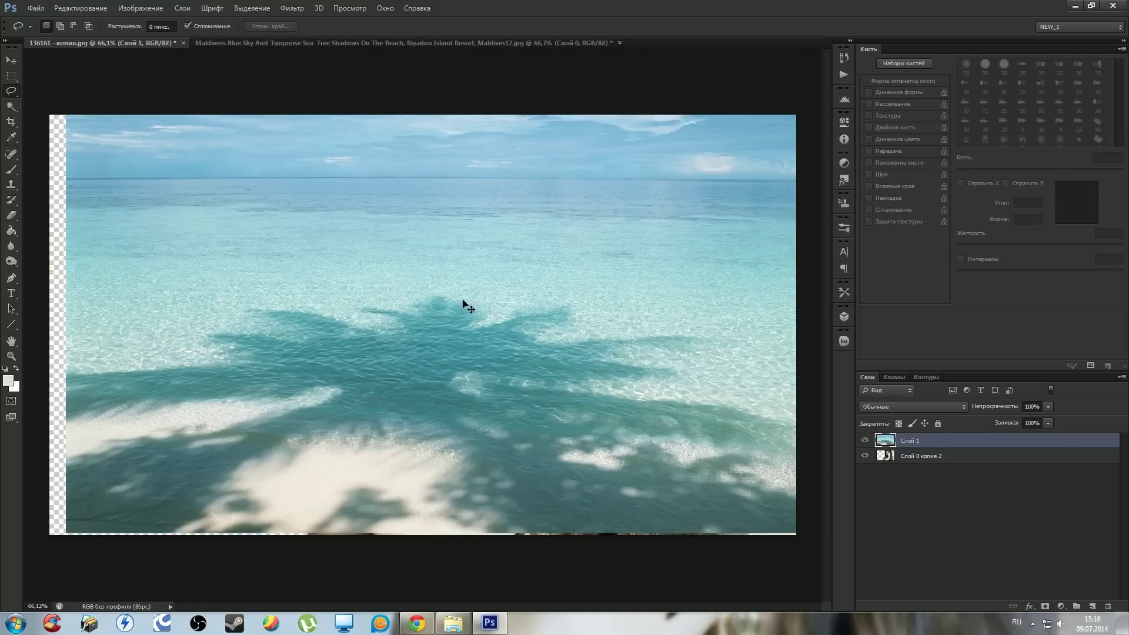
pyautogui.hotkey('ctrl', 't')
pyautogui.moveTo(488, 262); pyautogui.dragTo(458, 263)
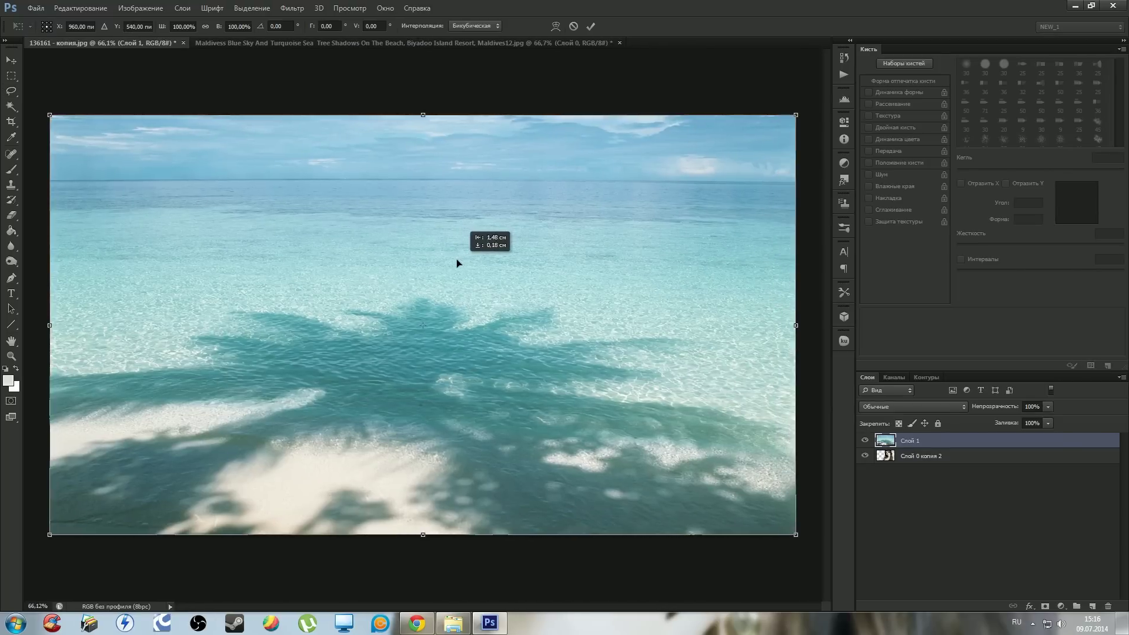
pyautogui.press('Return')
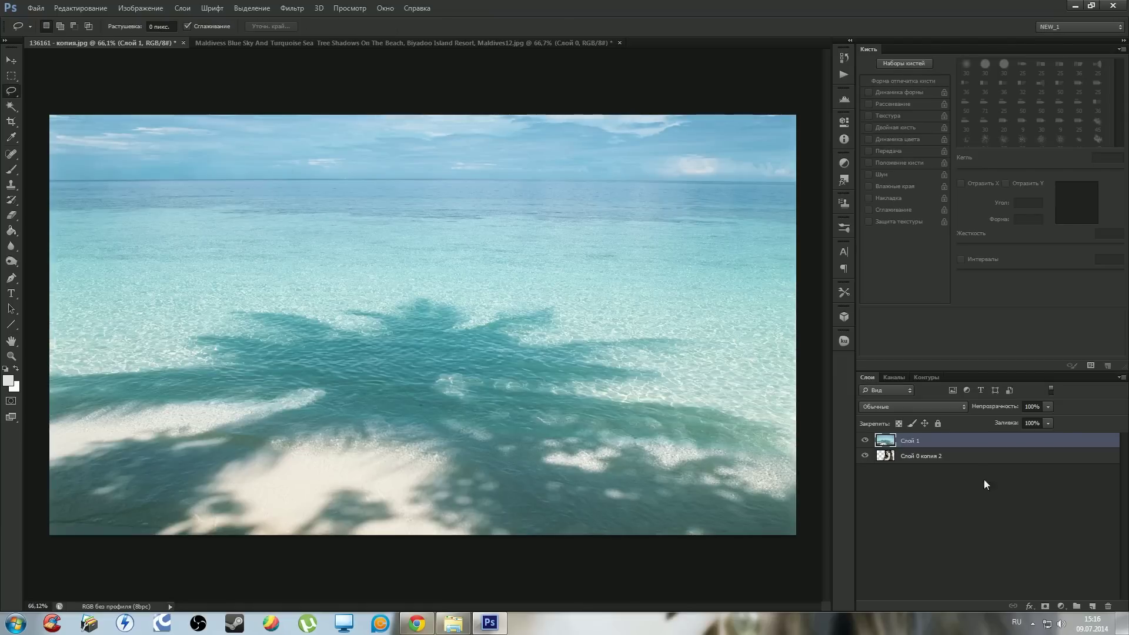
pyautogui.moveTo(950, 444); pyautogui.dragTo(954, 478)
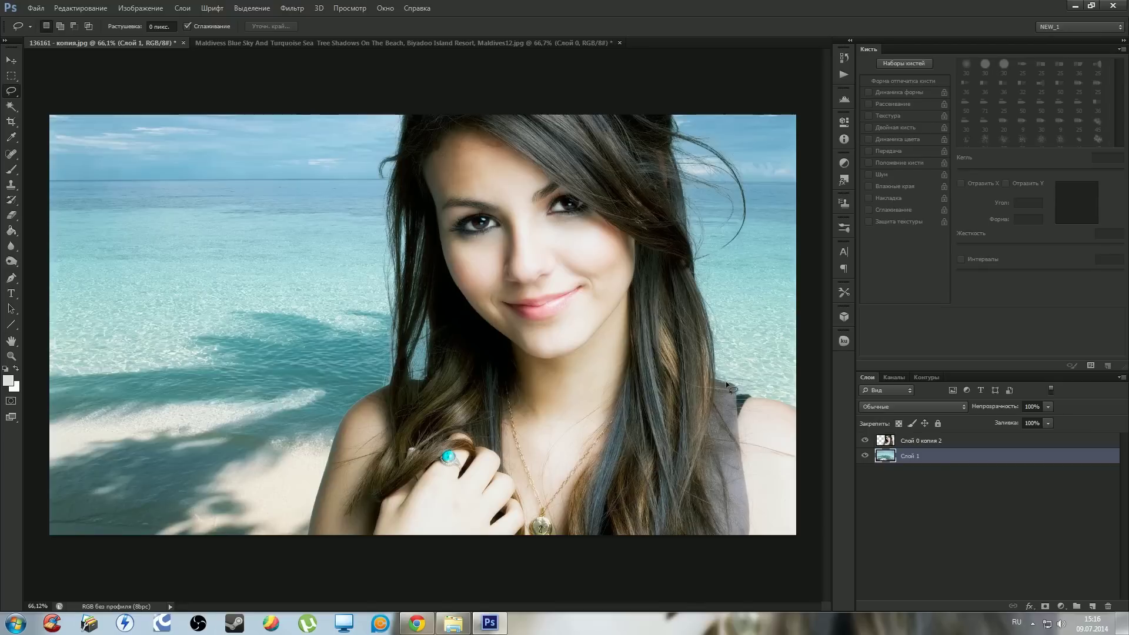
# Merge Слой 1 and Слой 0 копия 2 into one composite layer.
pyautogui.keyDown('shift'); pyautogui.click(947, 445); pyautogui.keyUp('shift')
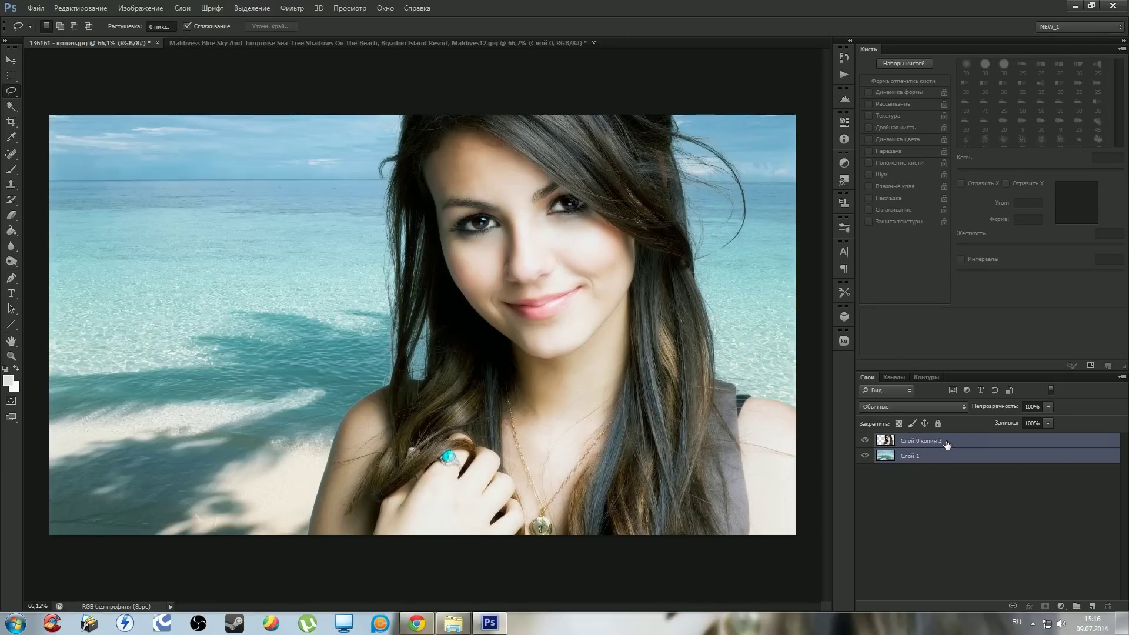
pyautogui.hotkey('ctrl', 'e')
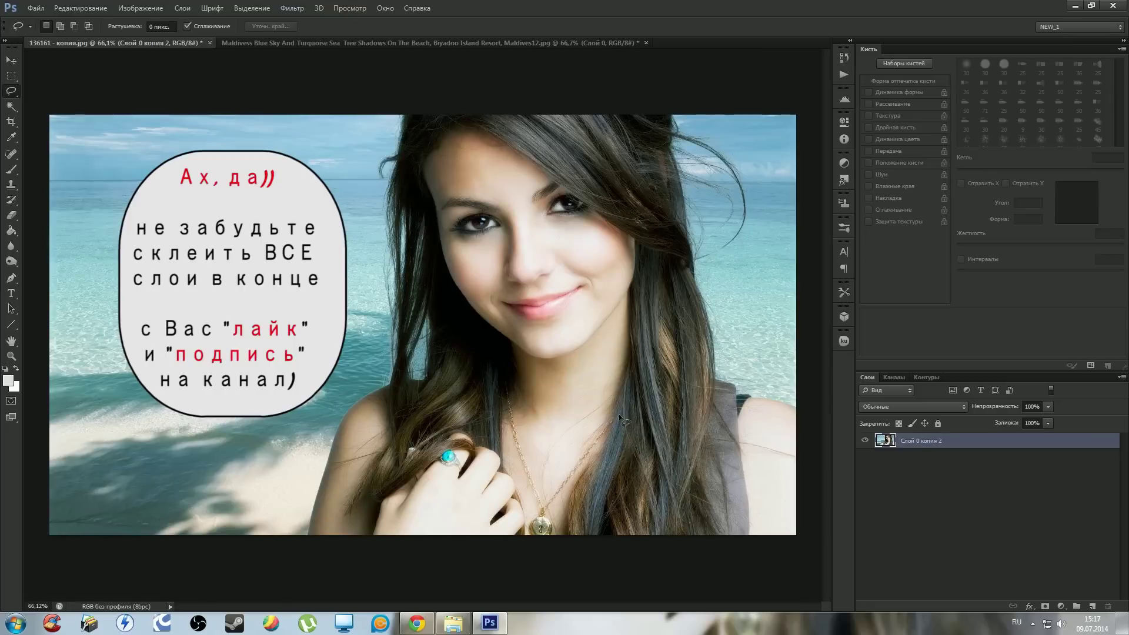